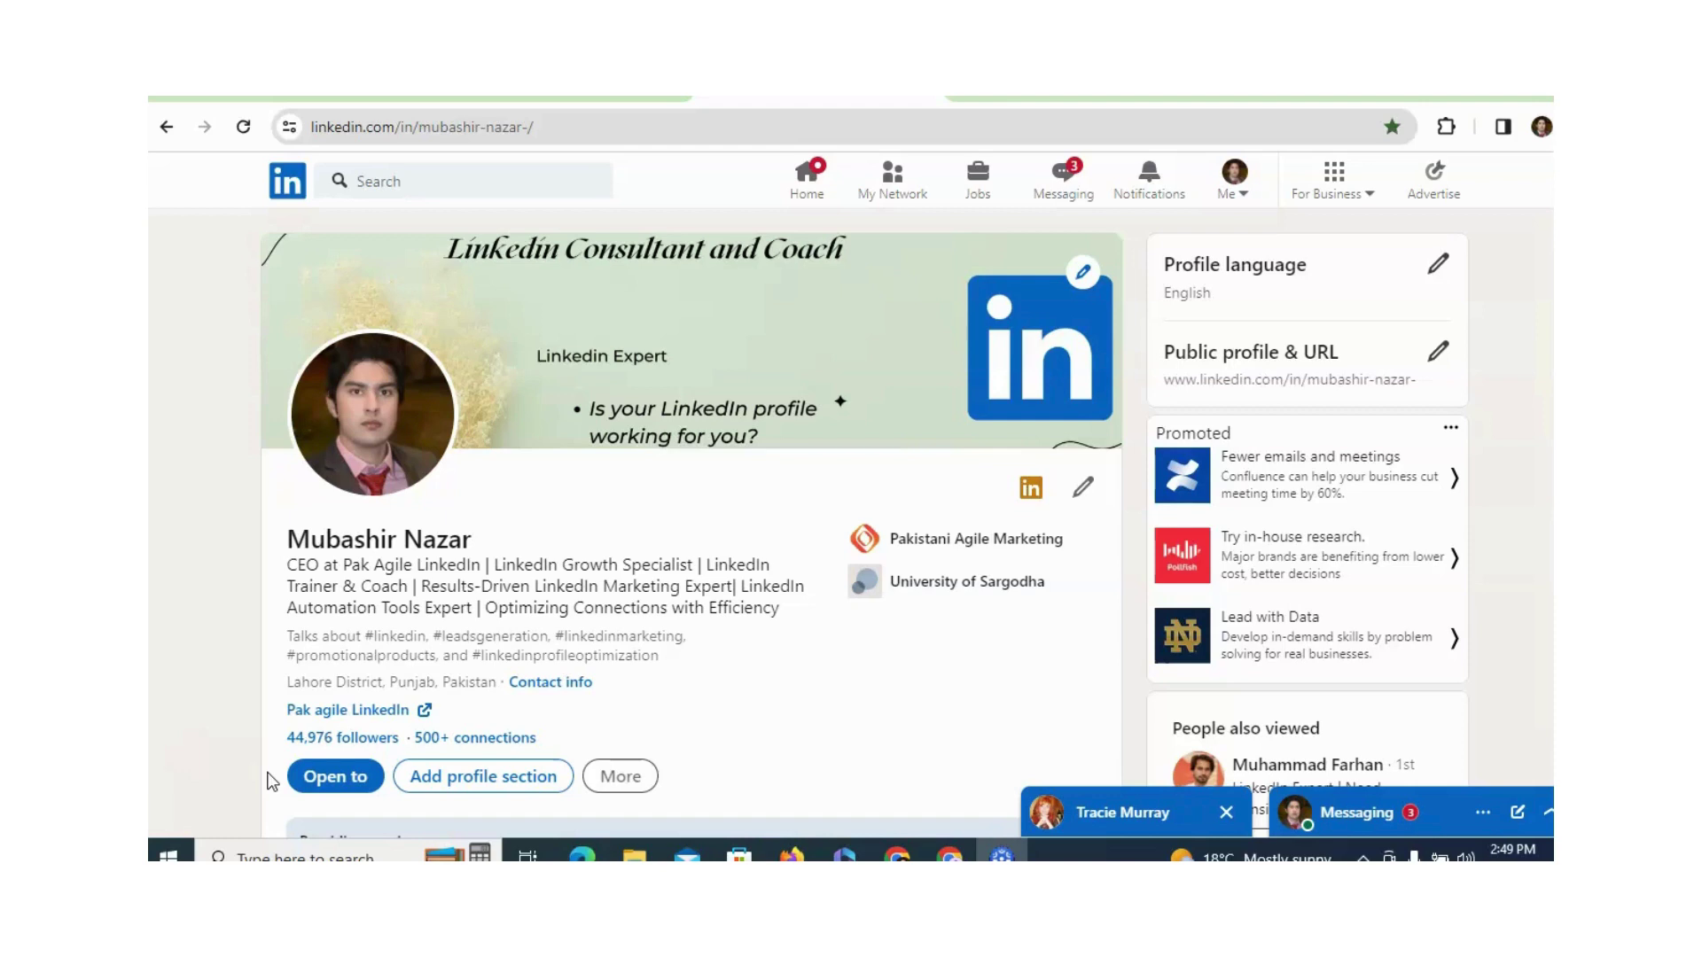
Open Sales Navigator from the Premium LinkedIn account in the other browser window and show all personas
click(959, 849)
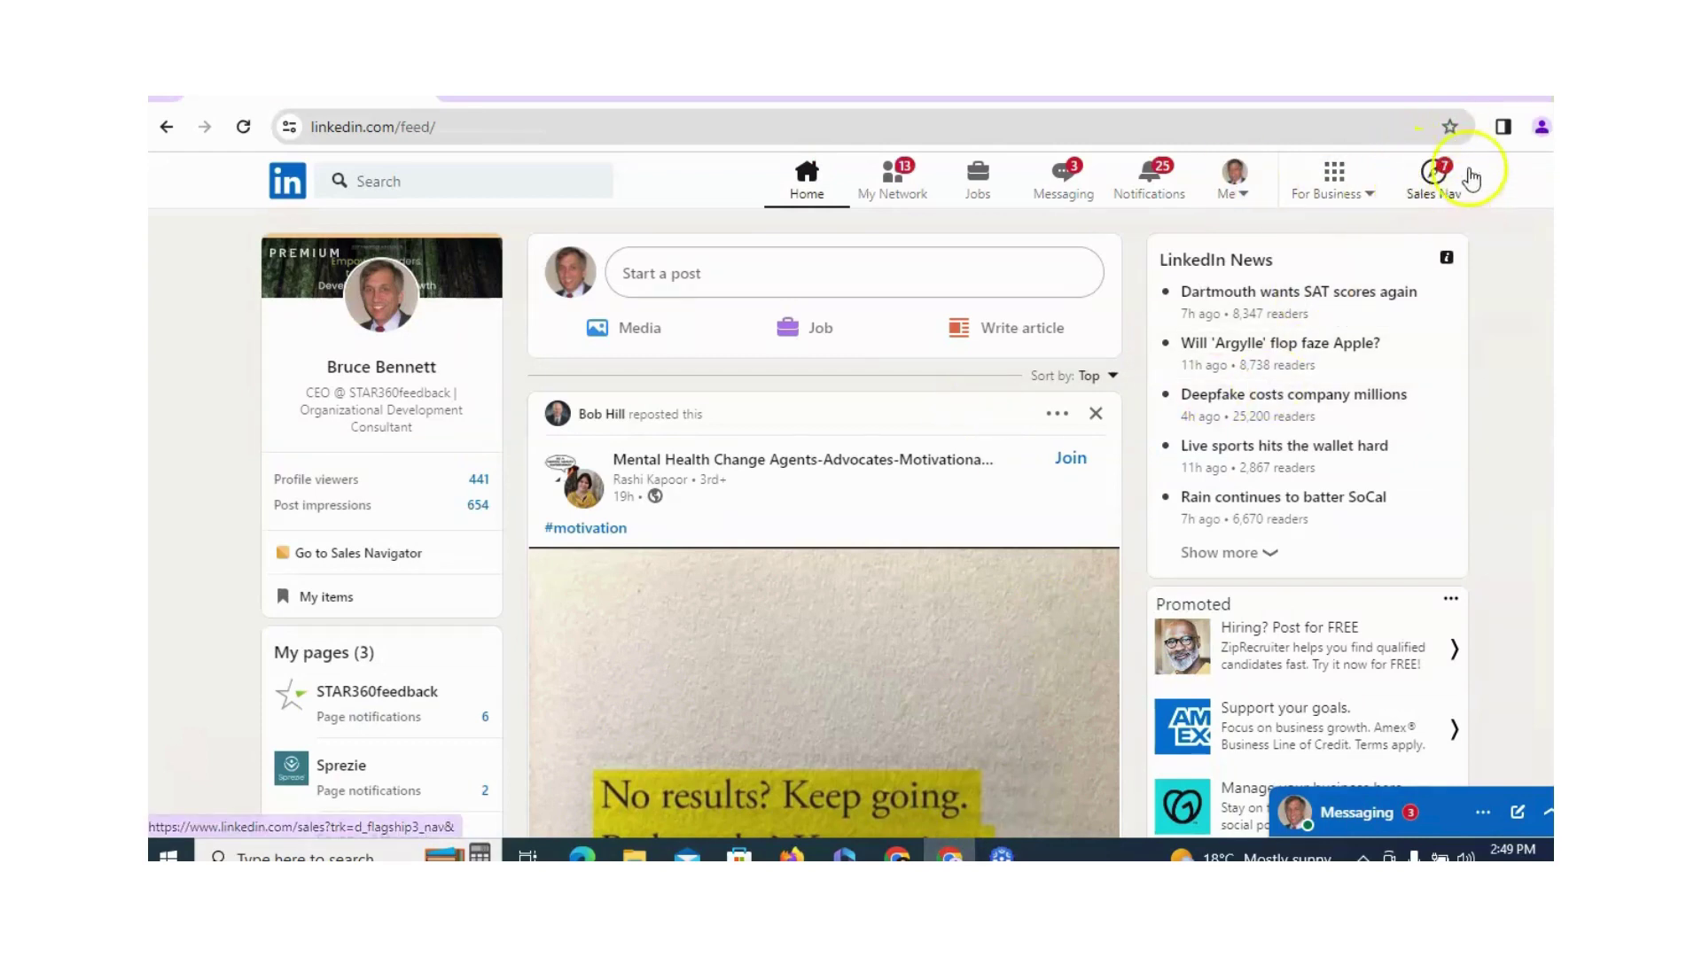
click(1436, 178)
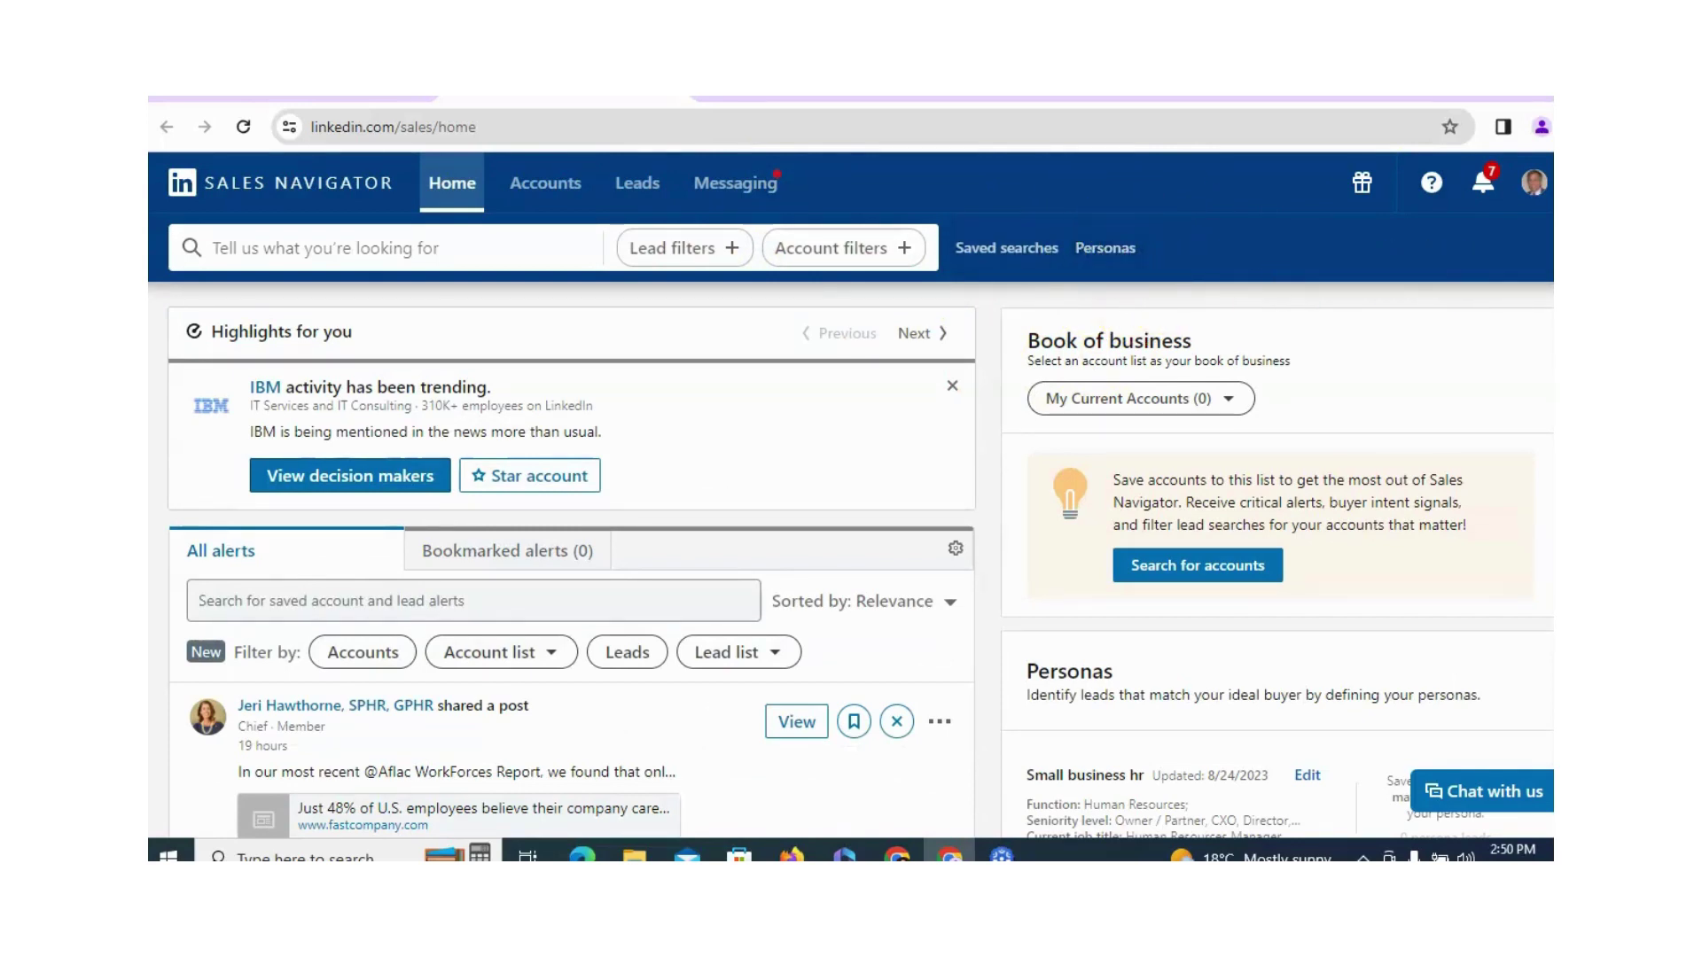
scroll(851, 559, down, 5)
scroll(1357, 449, up, 2)
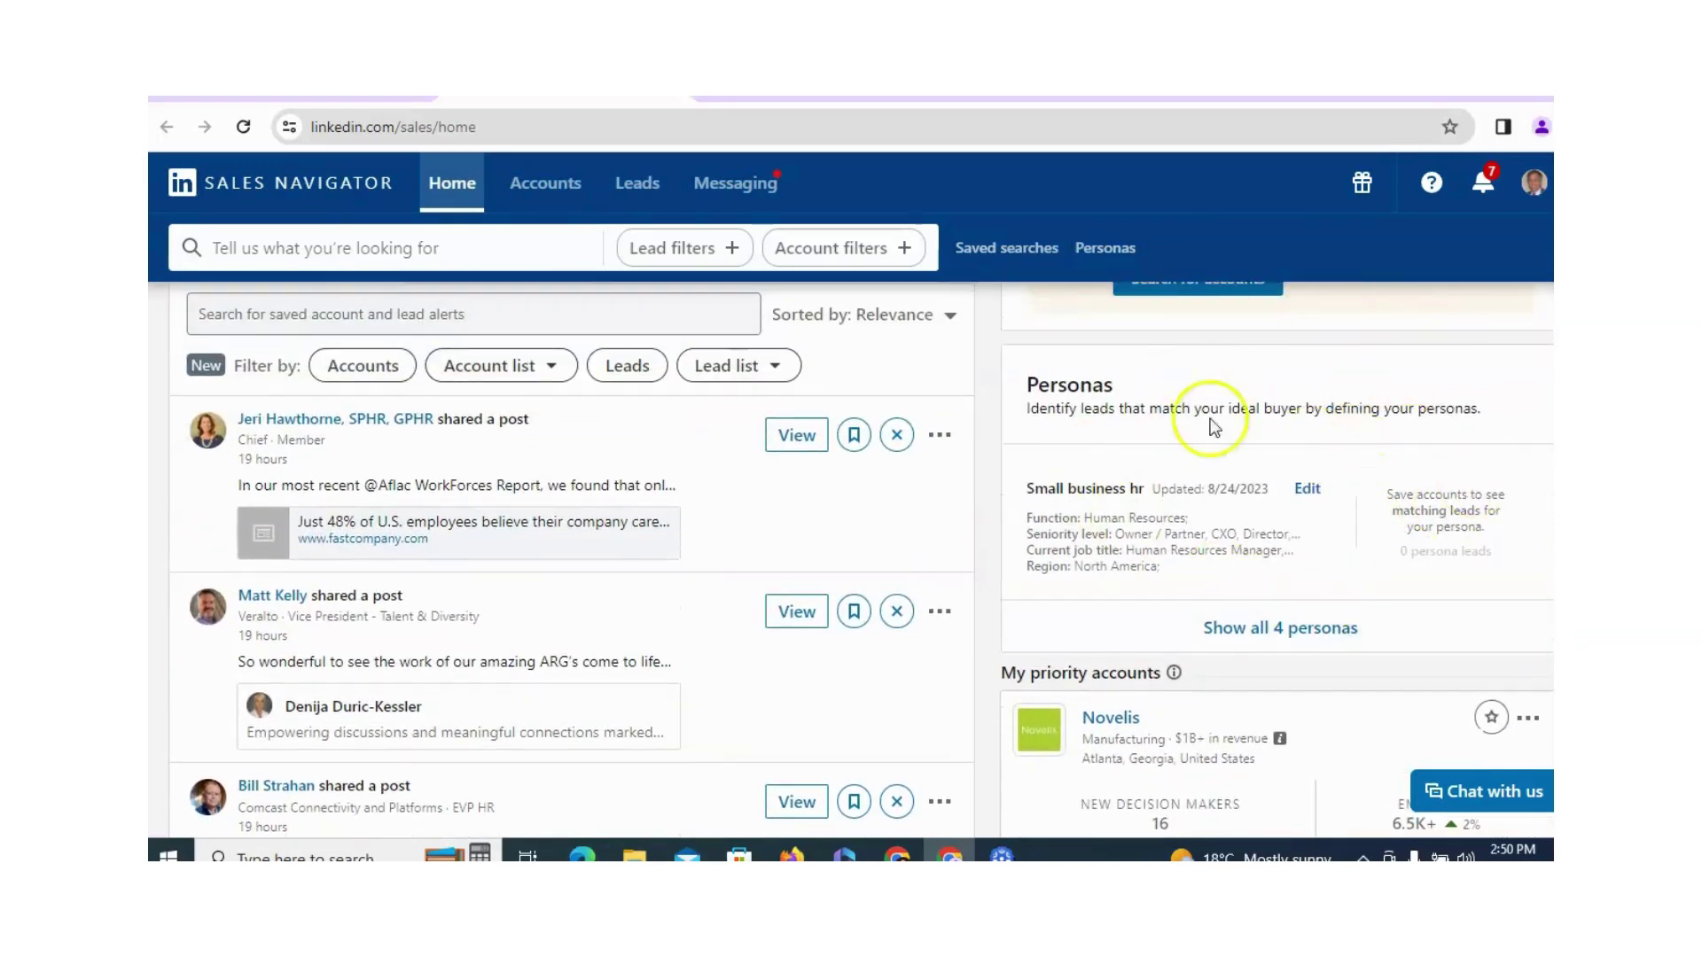
click(1327, 631)
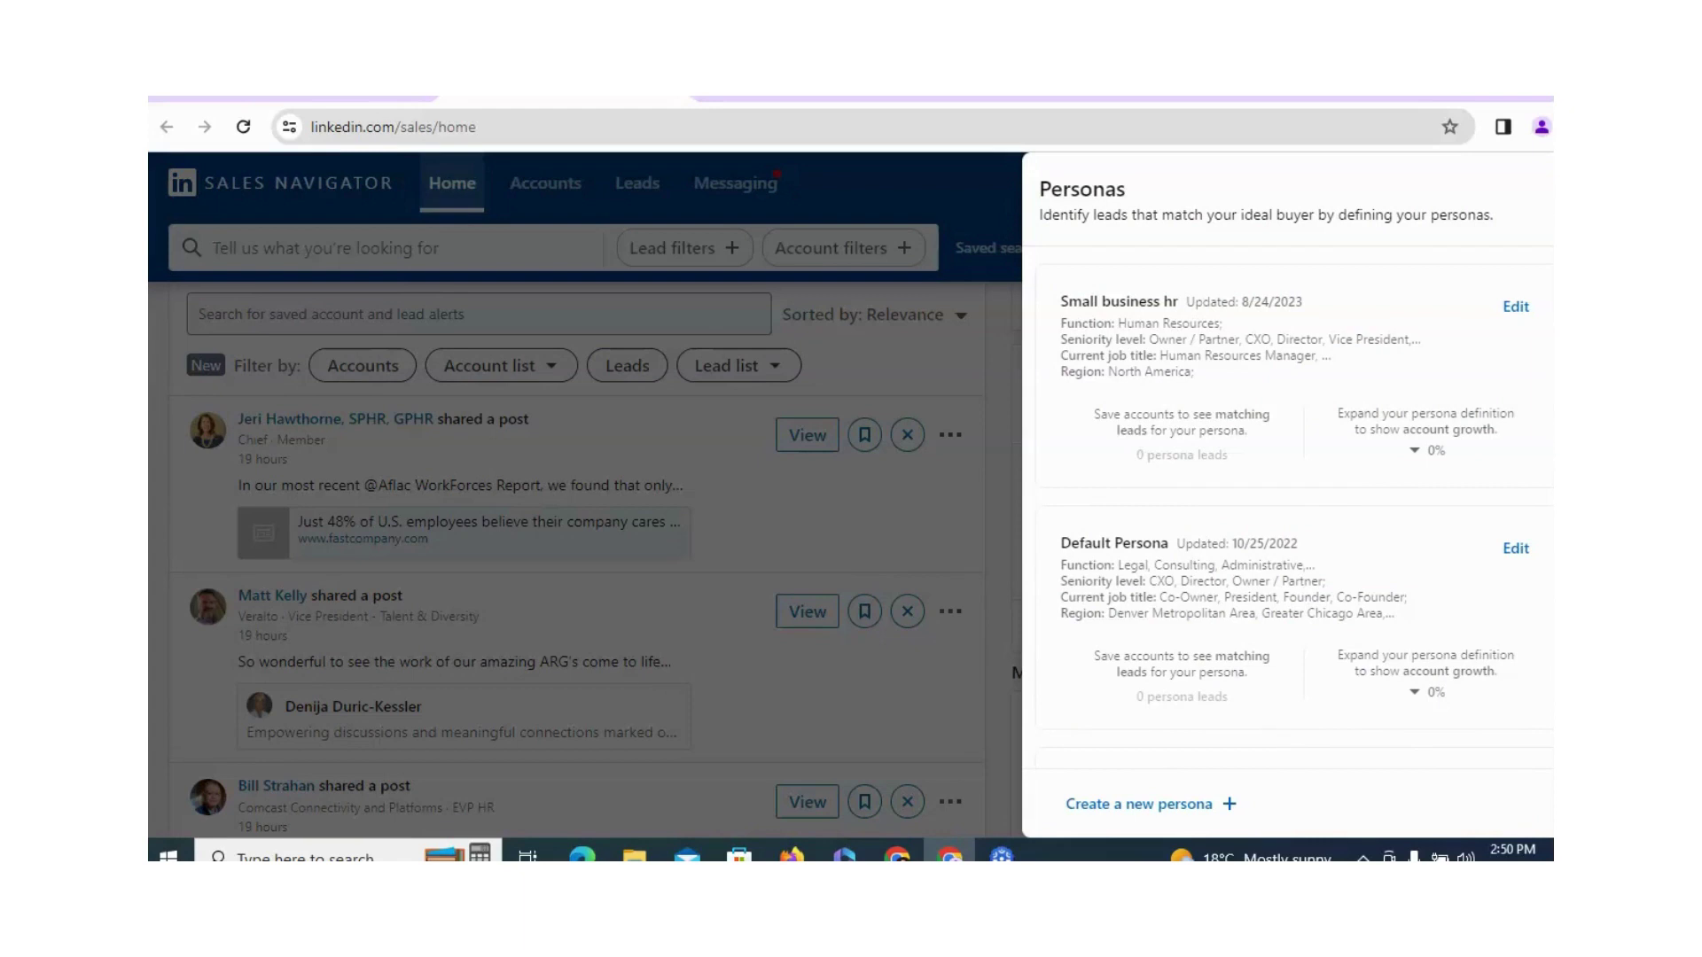
Open the Small business hr persona to examine its criteria, and leave it without saving
right_click(1251, 390)
click(1509, 310)
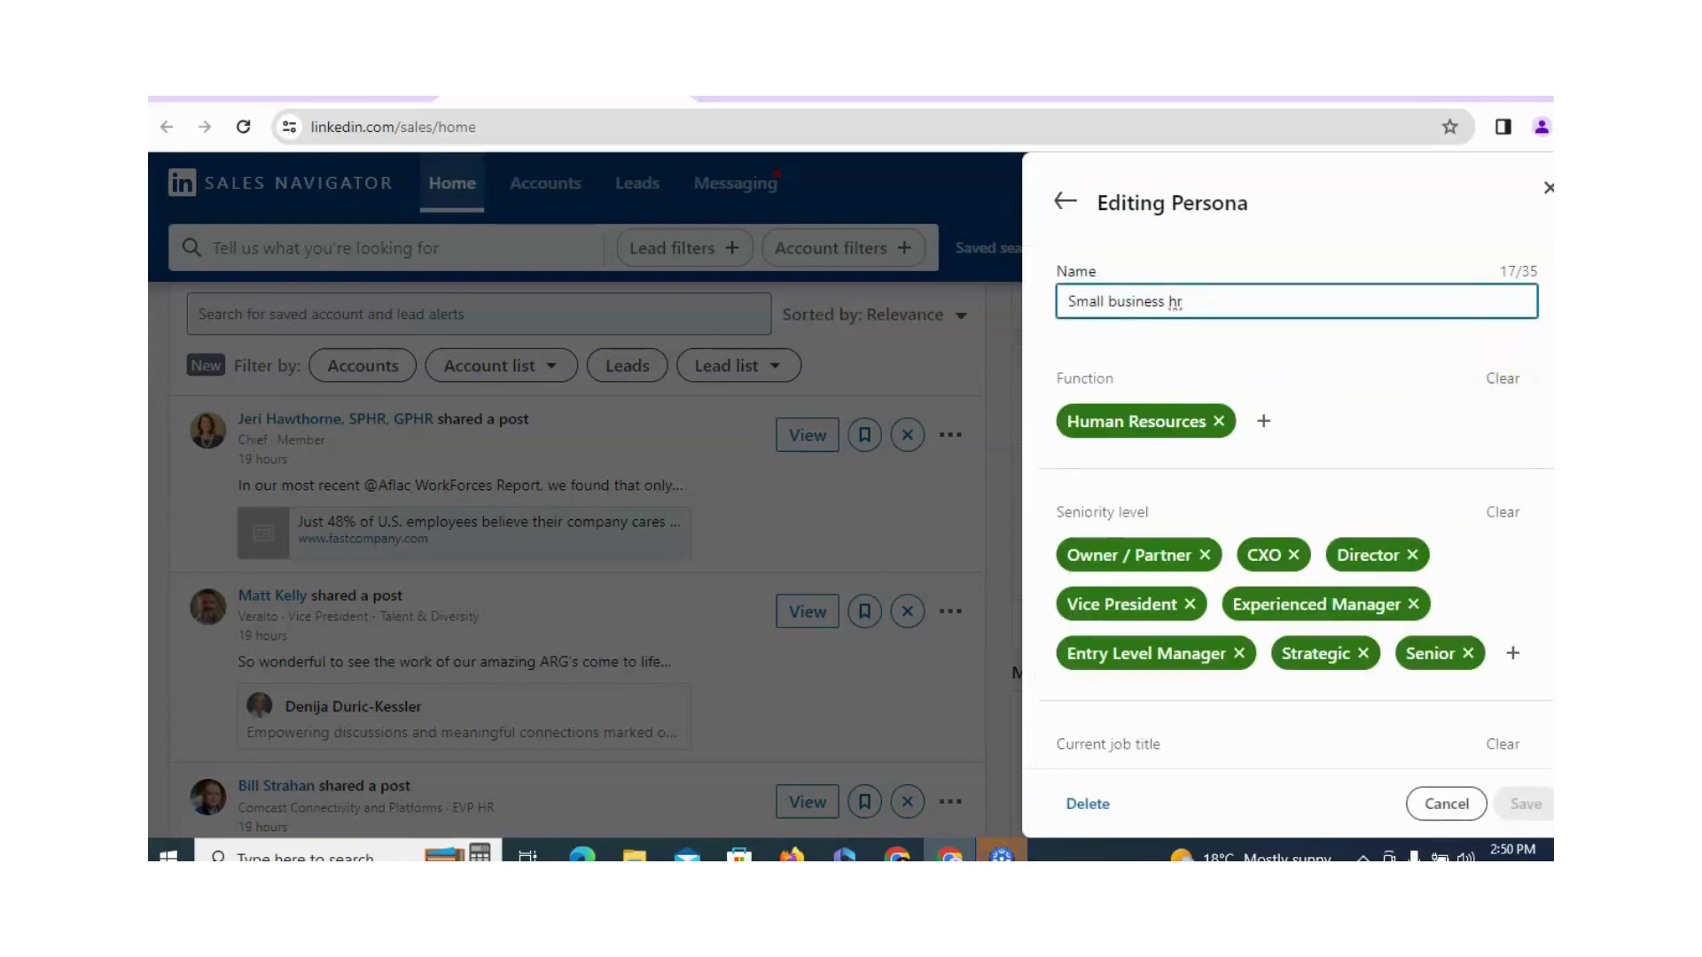
right_click(1258, 404)
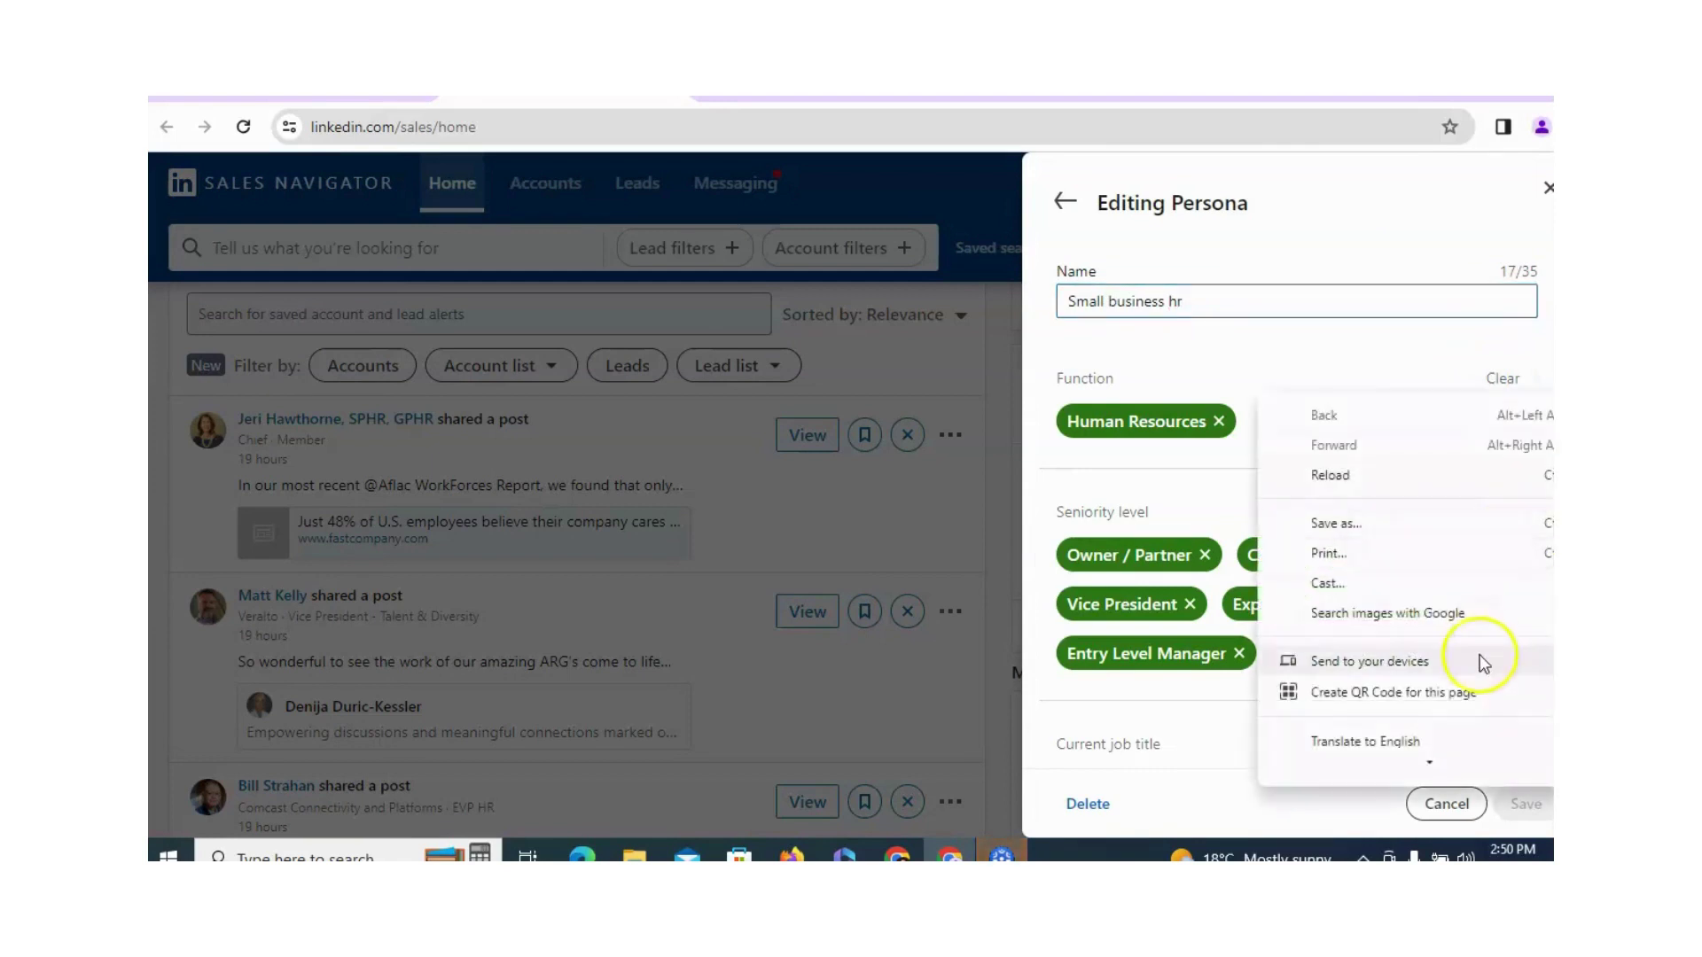
click(1450, 803)
click(1450, 803)
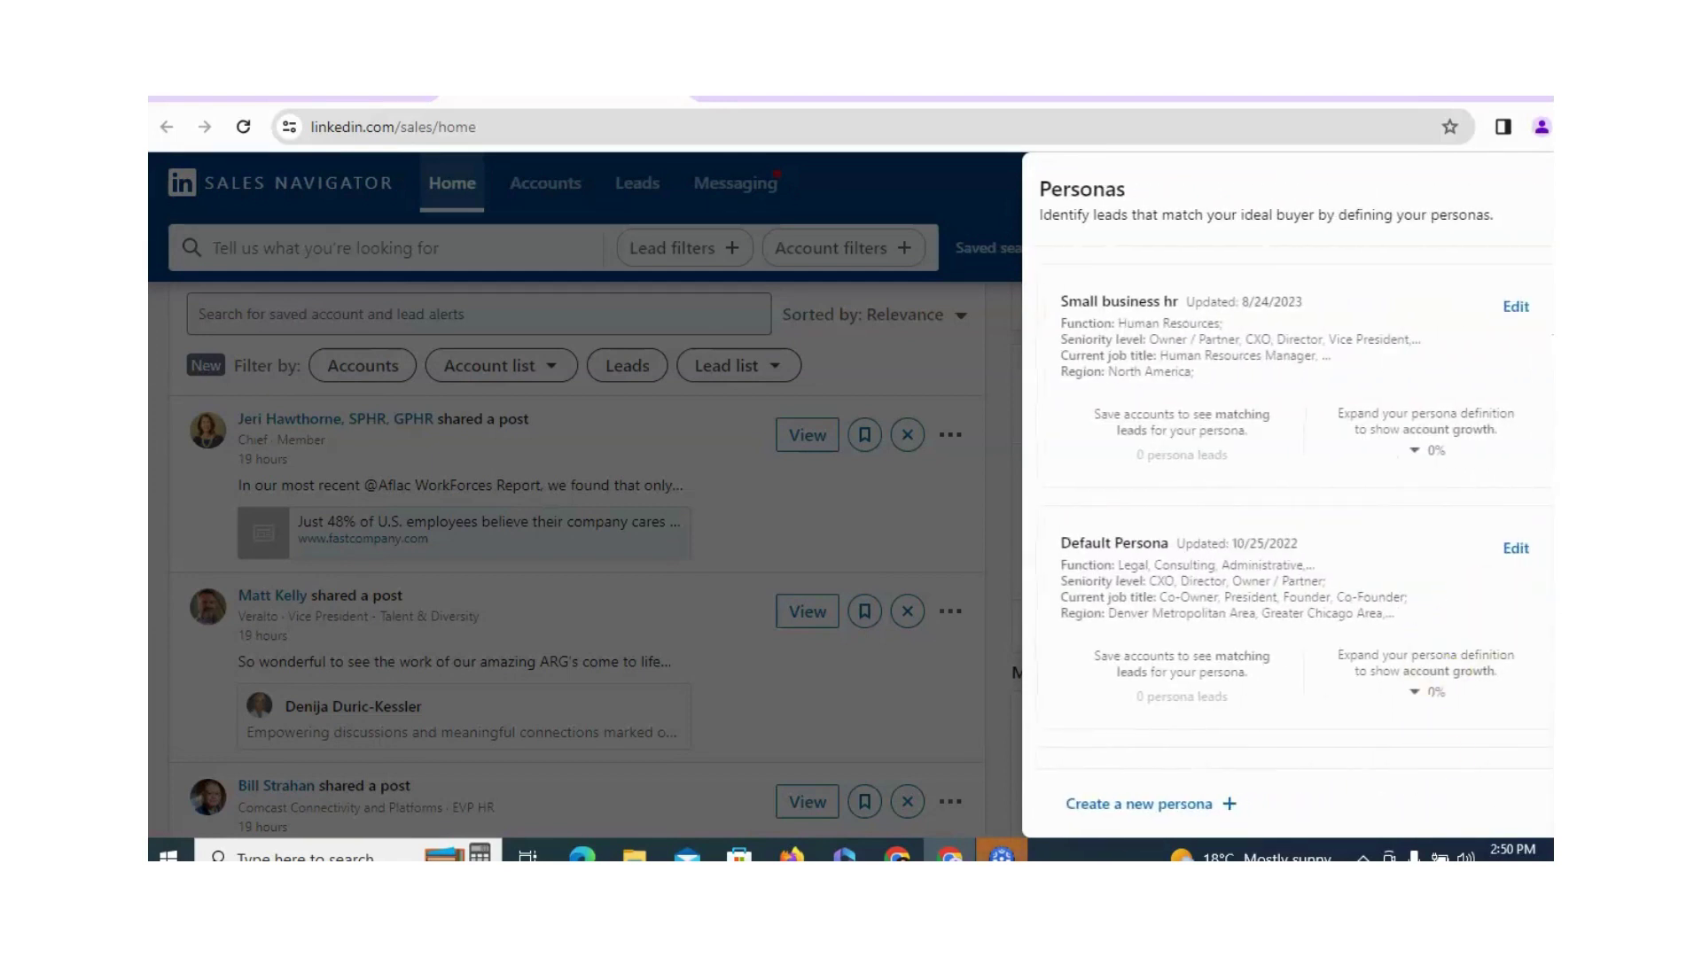
Start a new persona and name it "small business"
click(1227, 806)
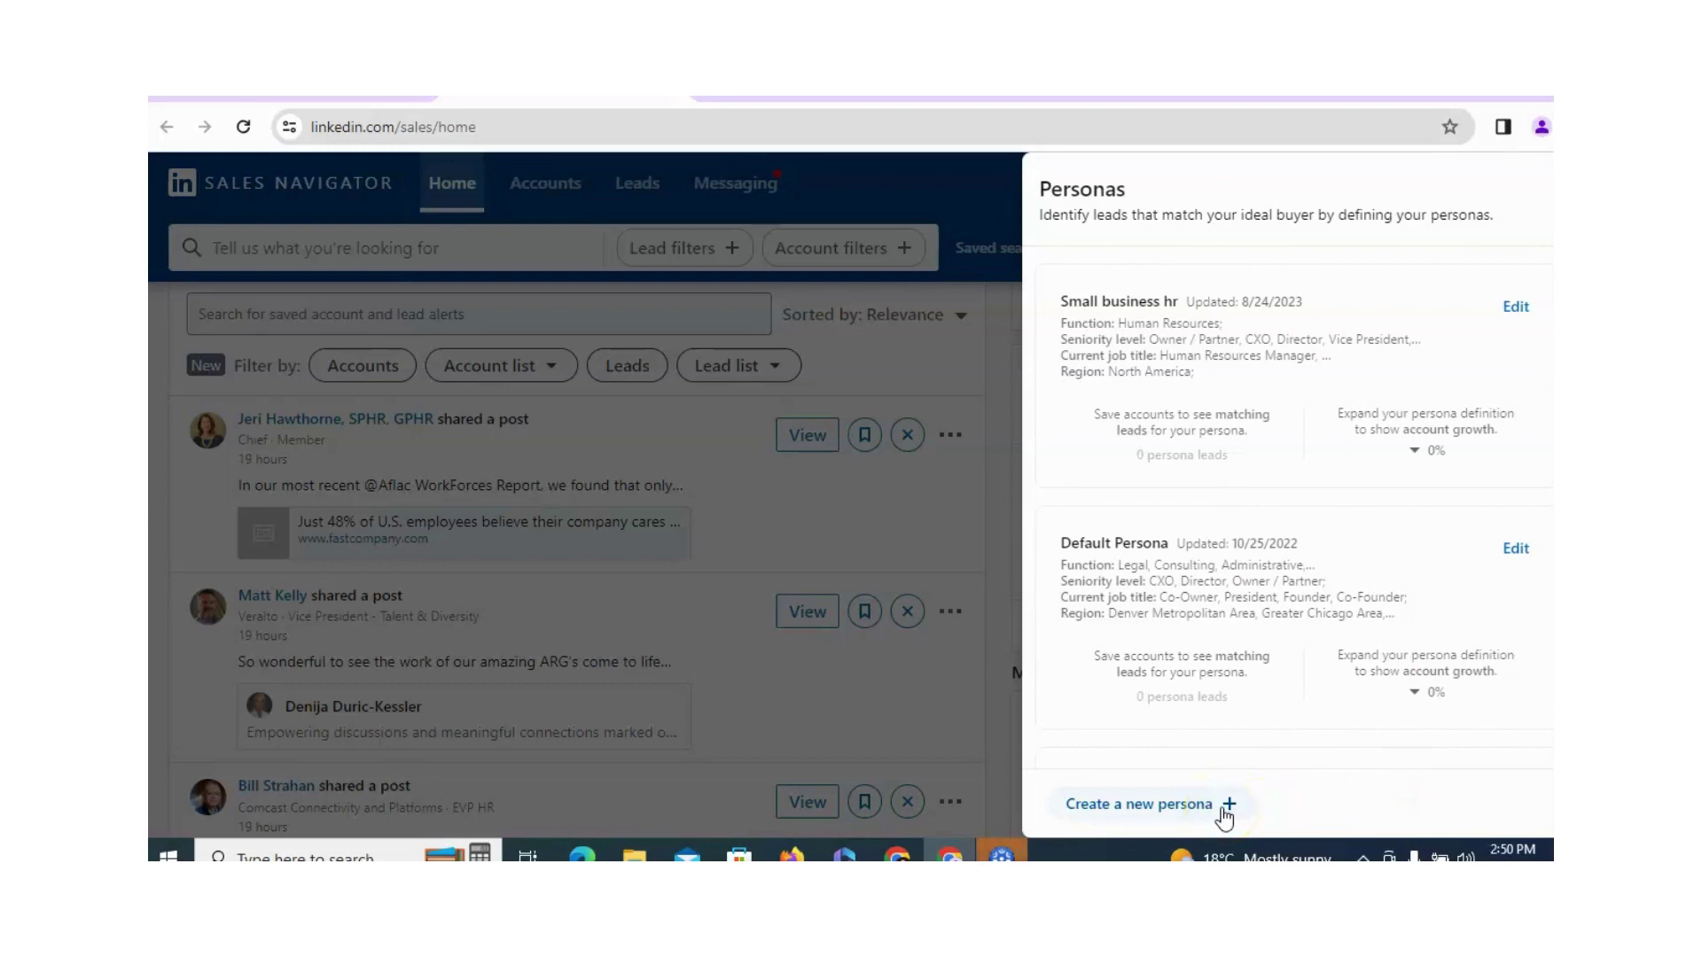
click(1290, 817)
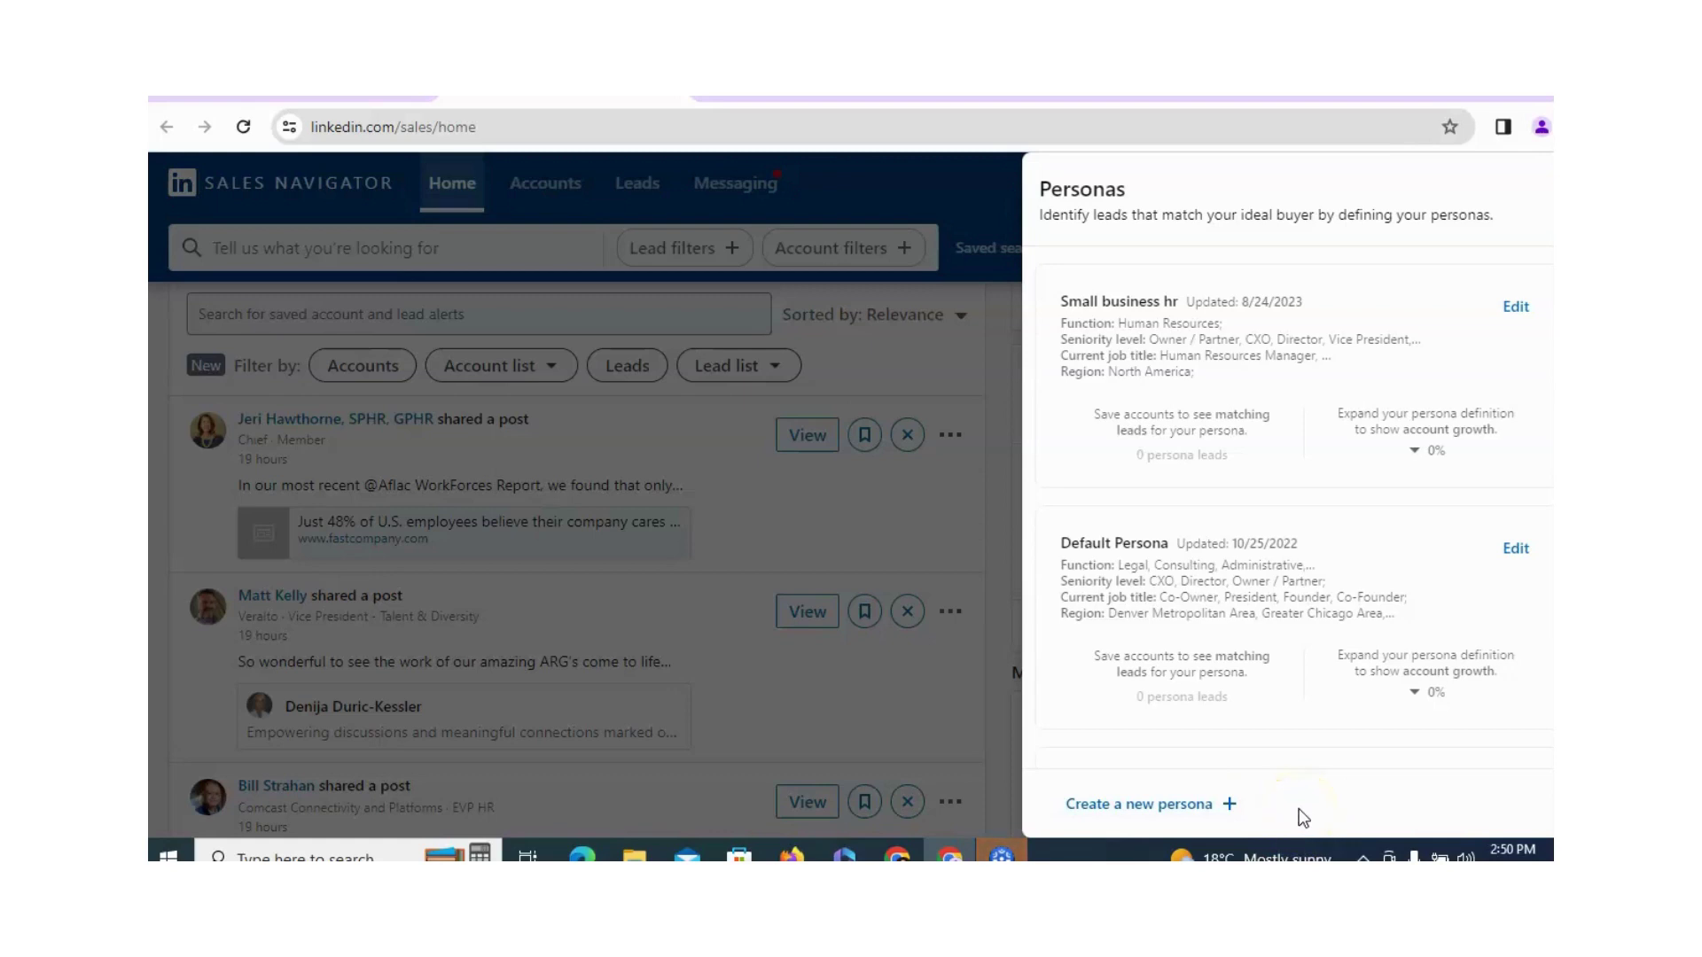
click(1221, 803)
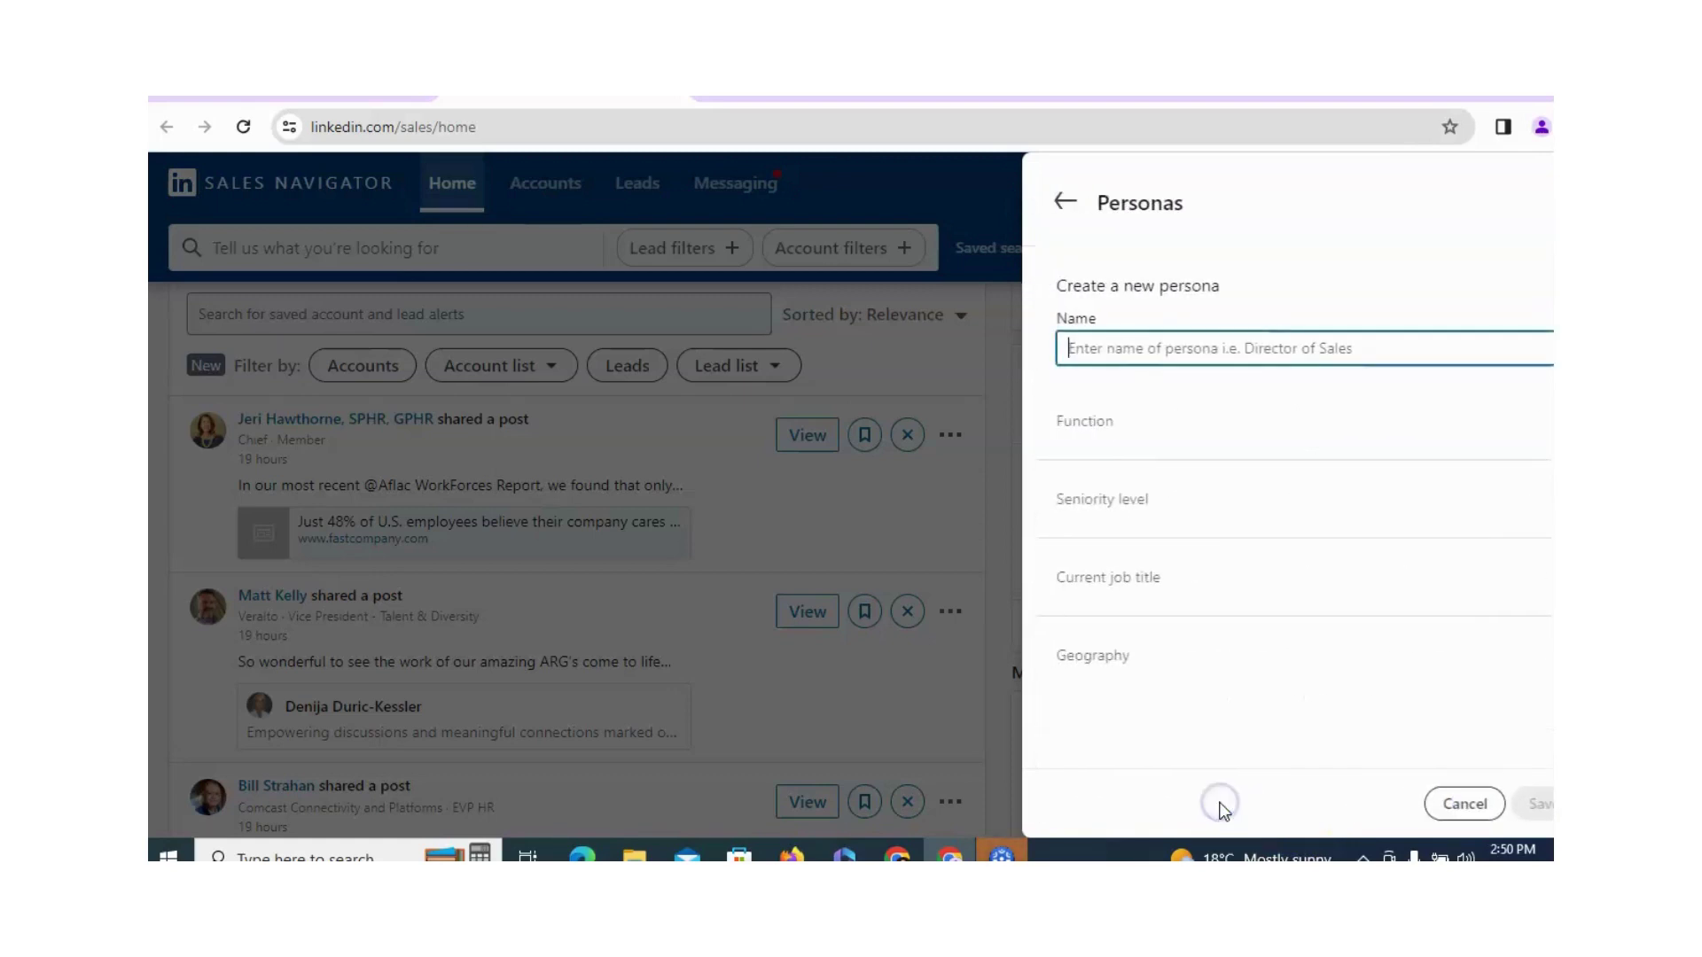
click(1140, 354)
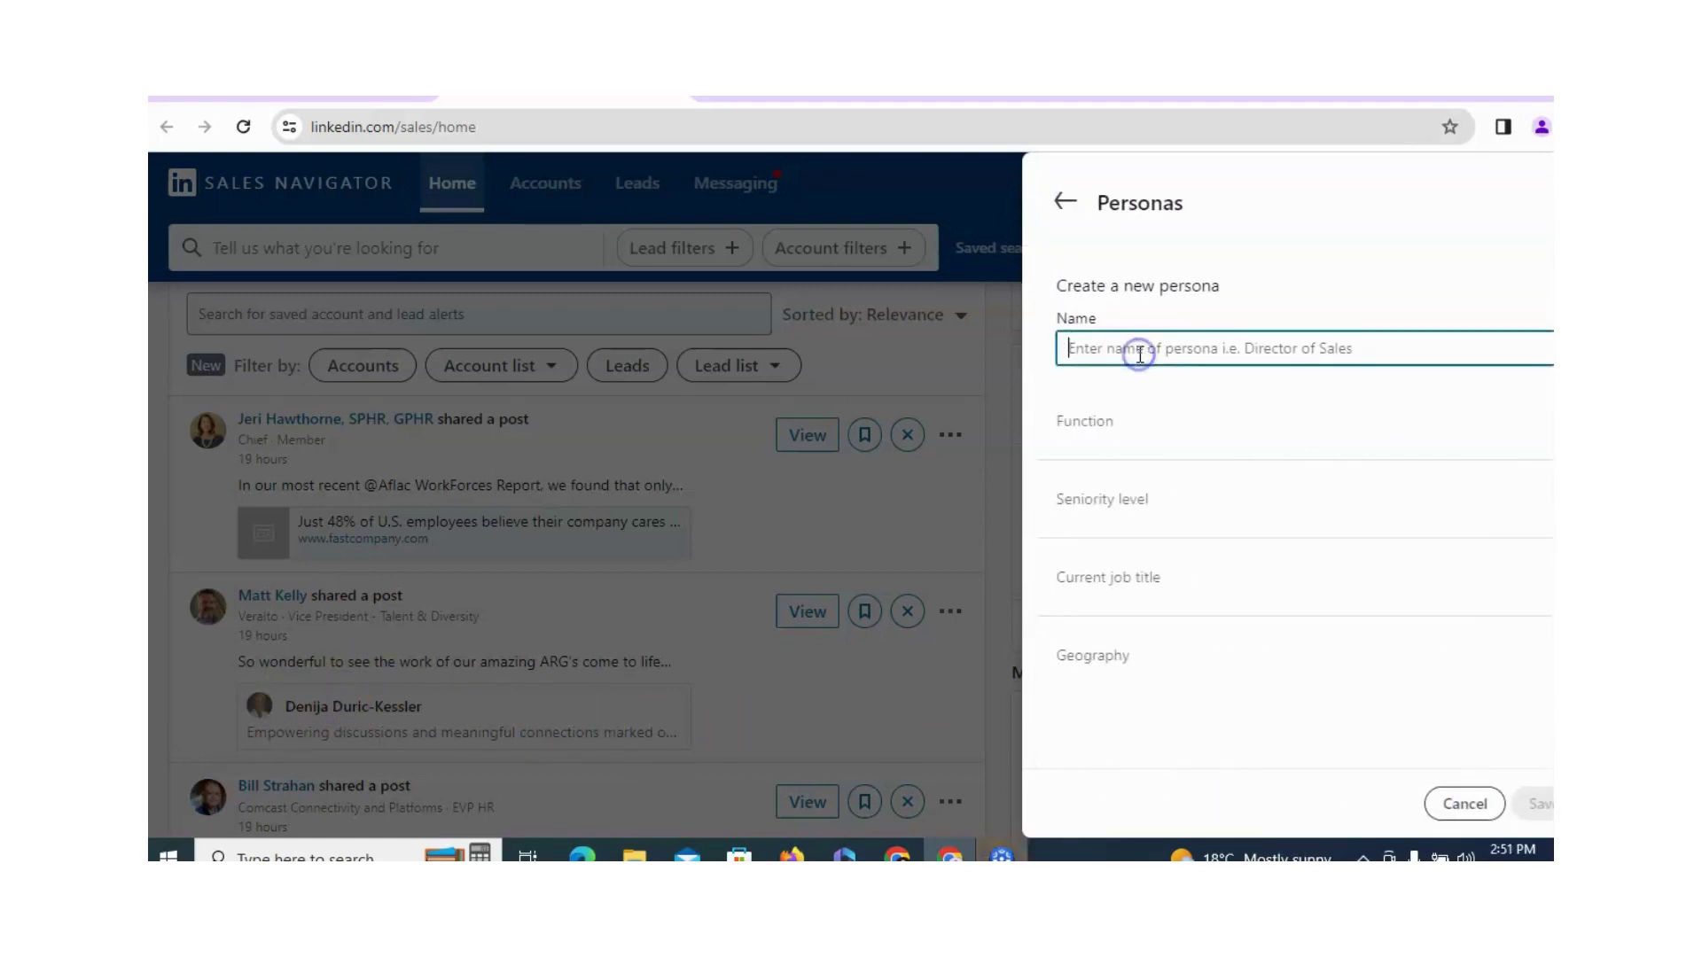
text(small)
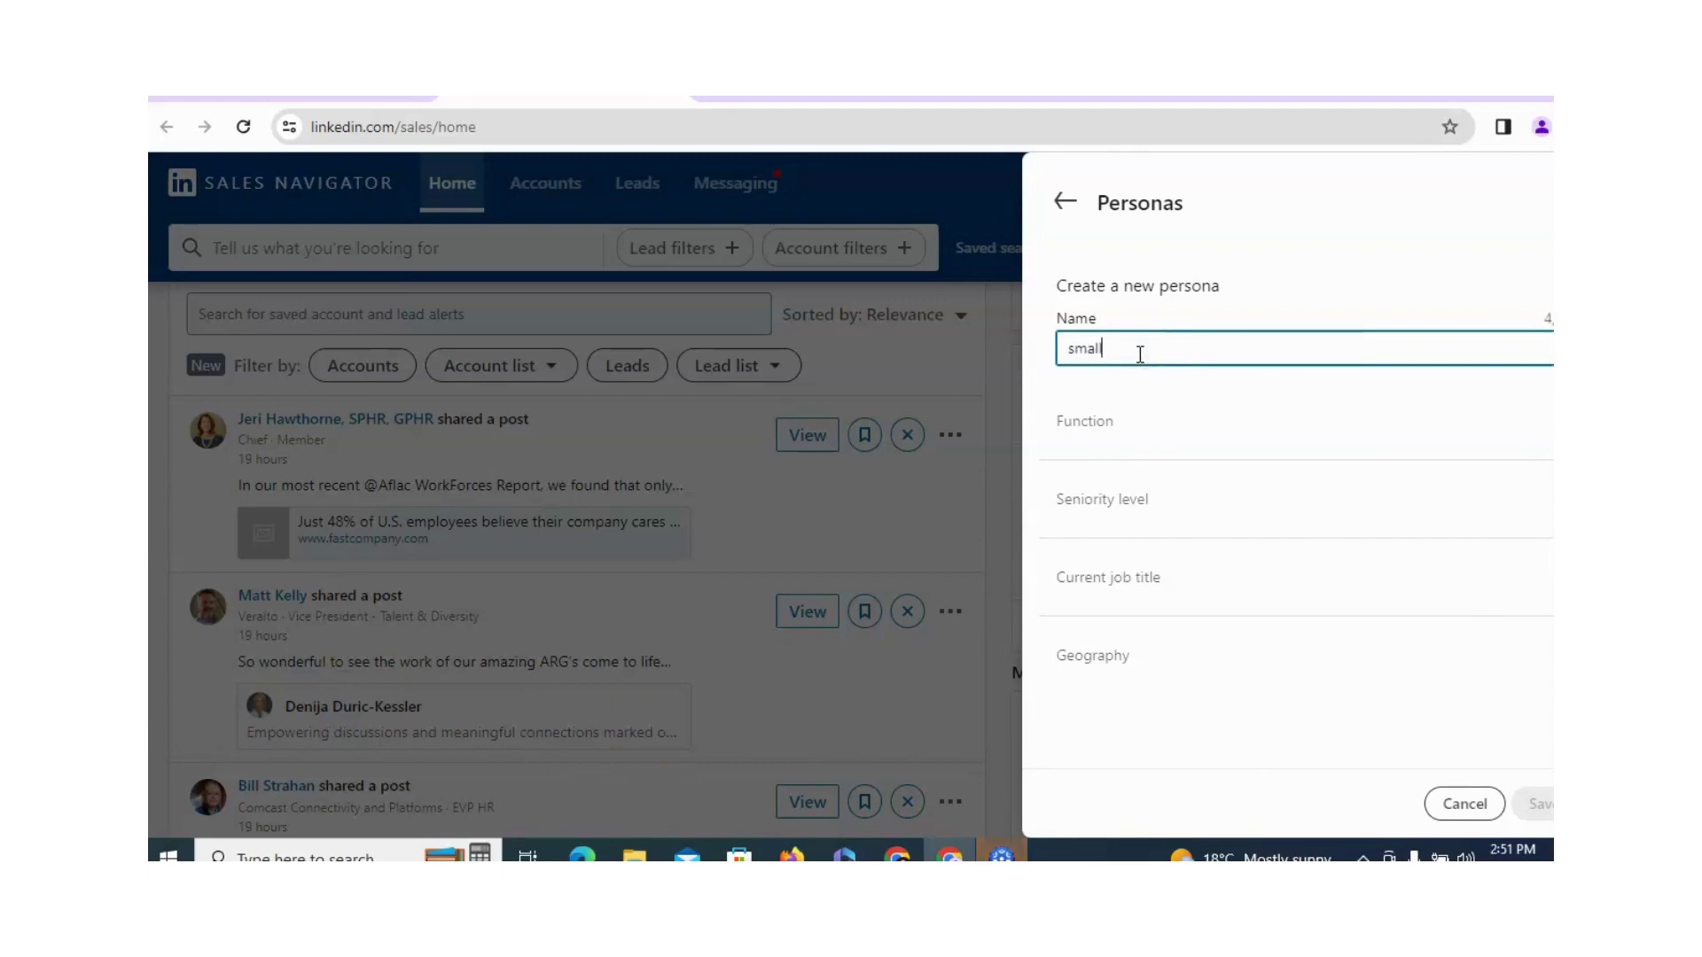
text( business)
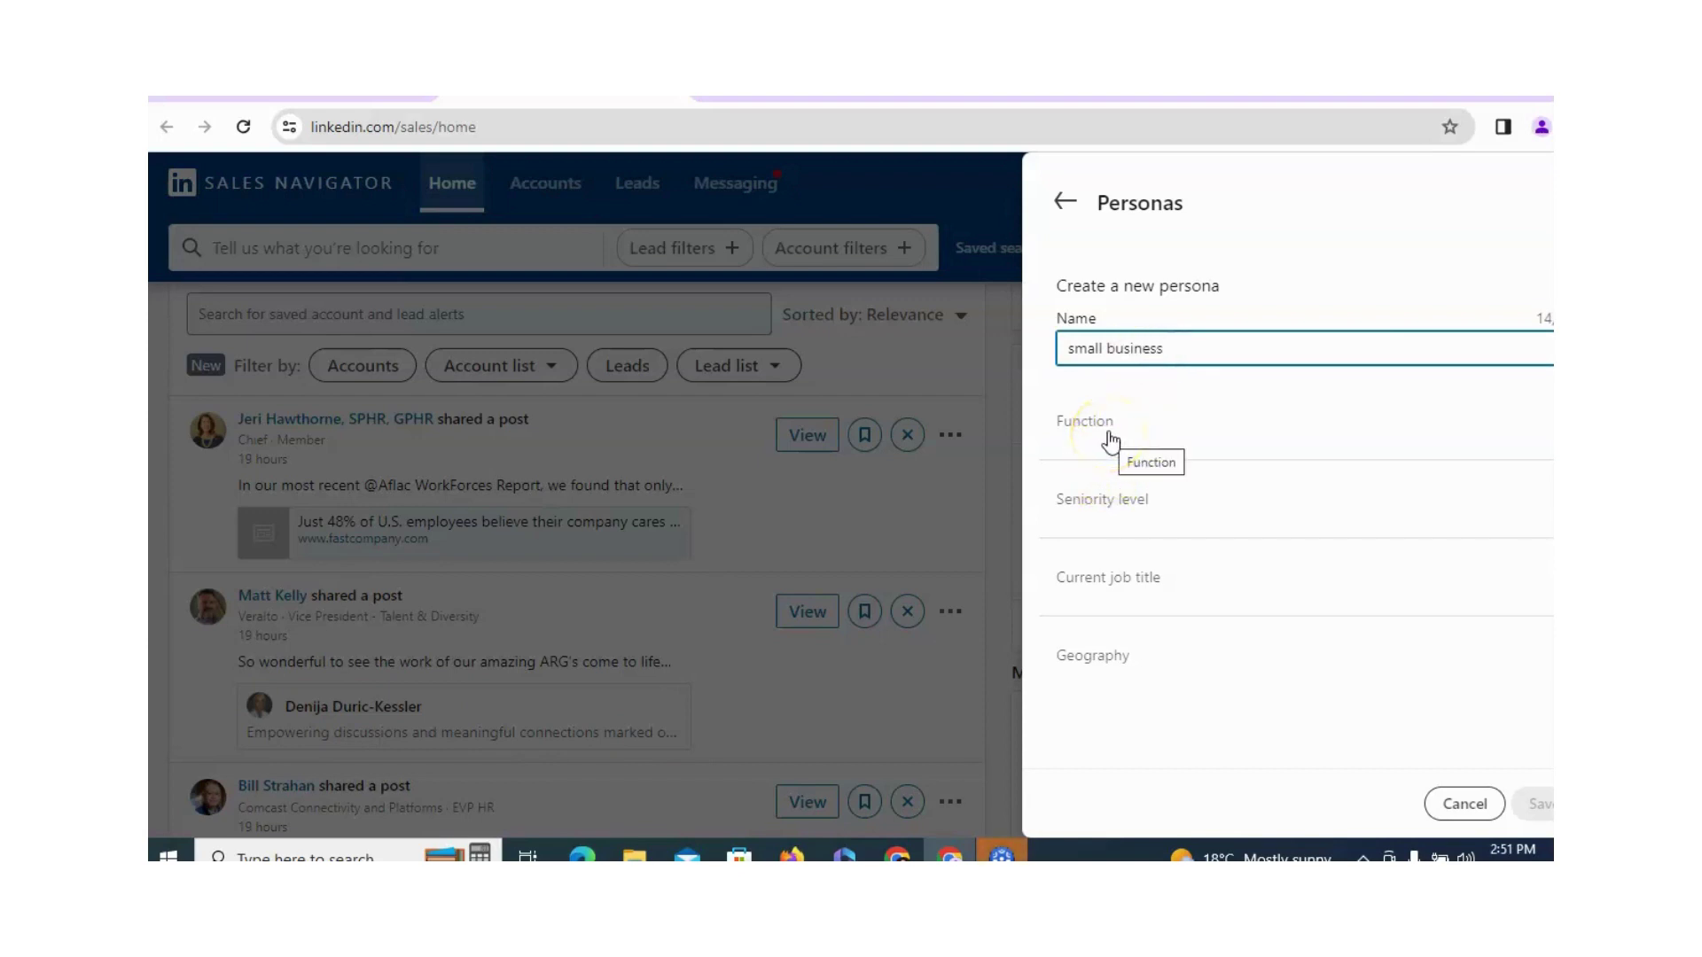
Add Human Resources as the function of the new persona
click(1111, 440)
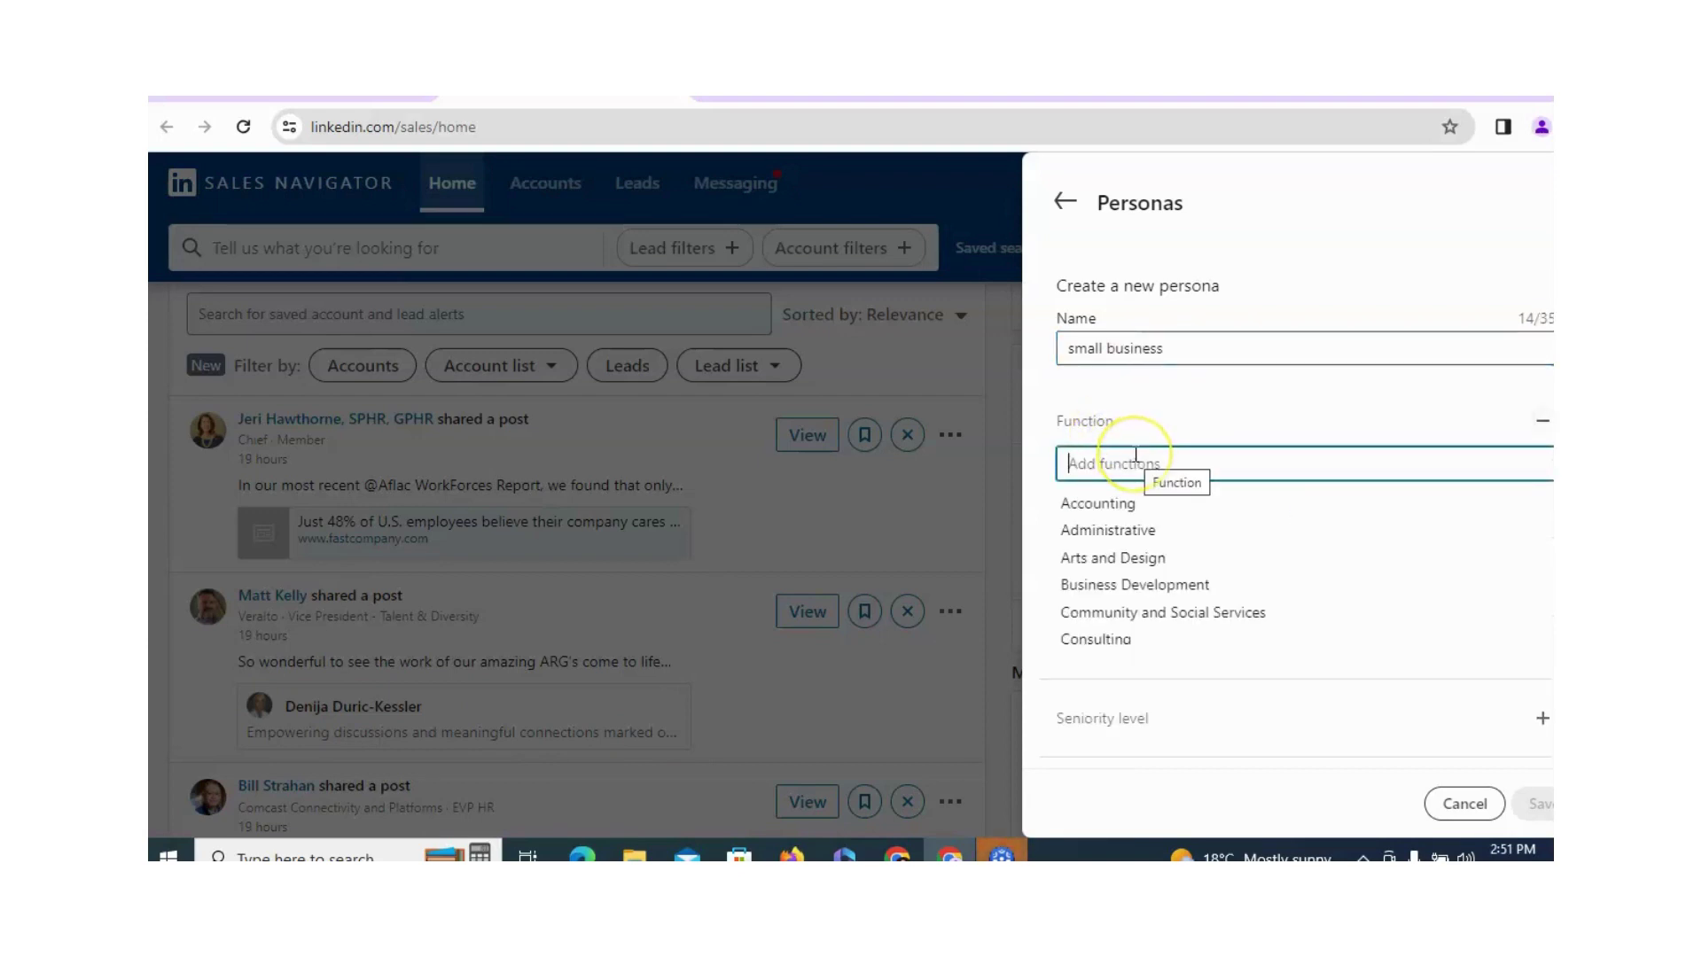
text(hu)
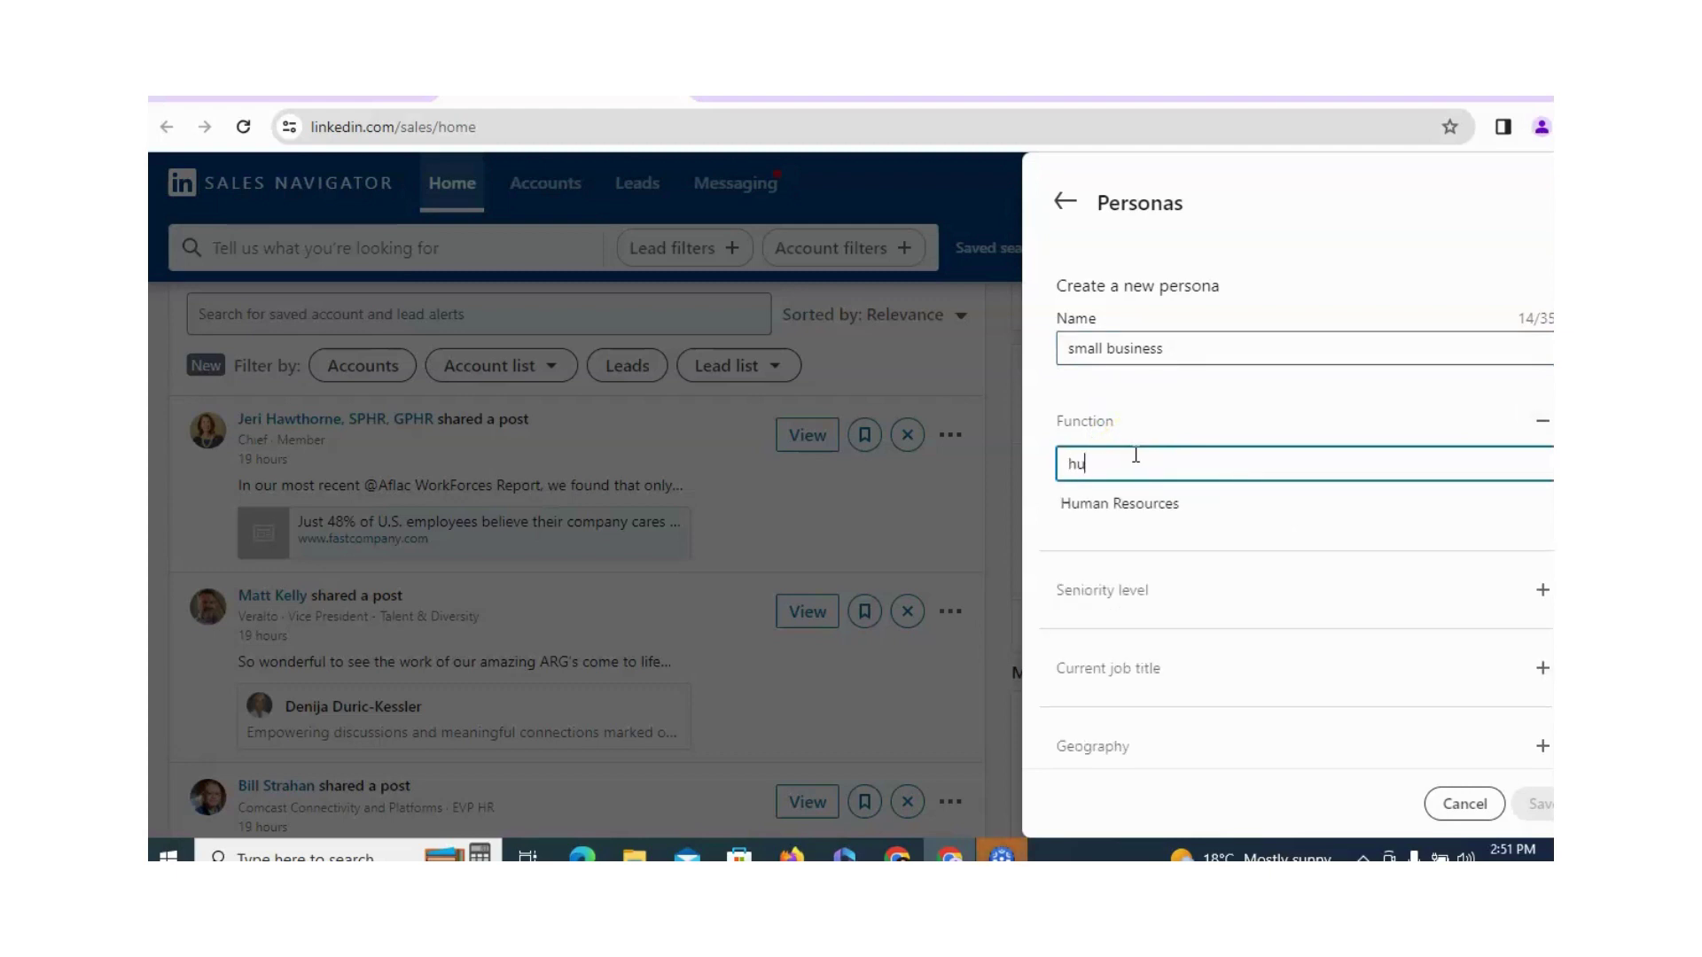
click(1182, 503)
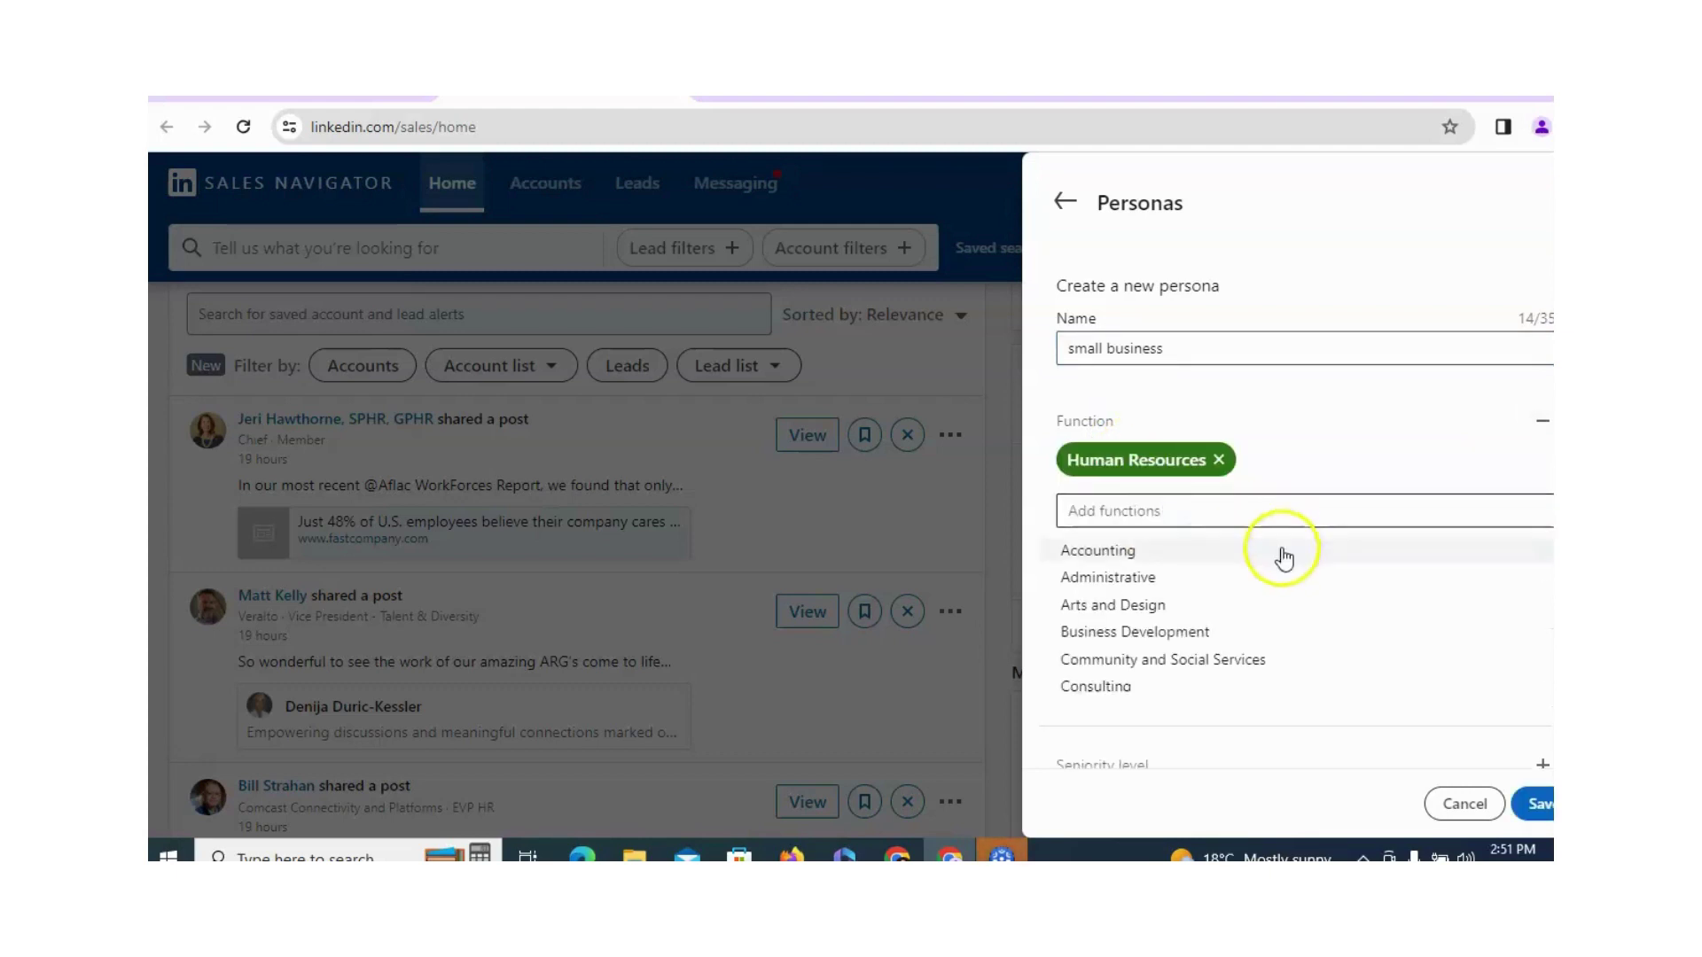
click(1311, 442)
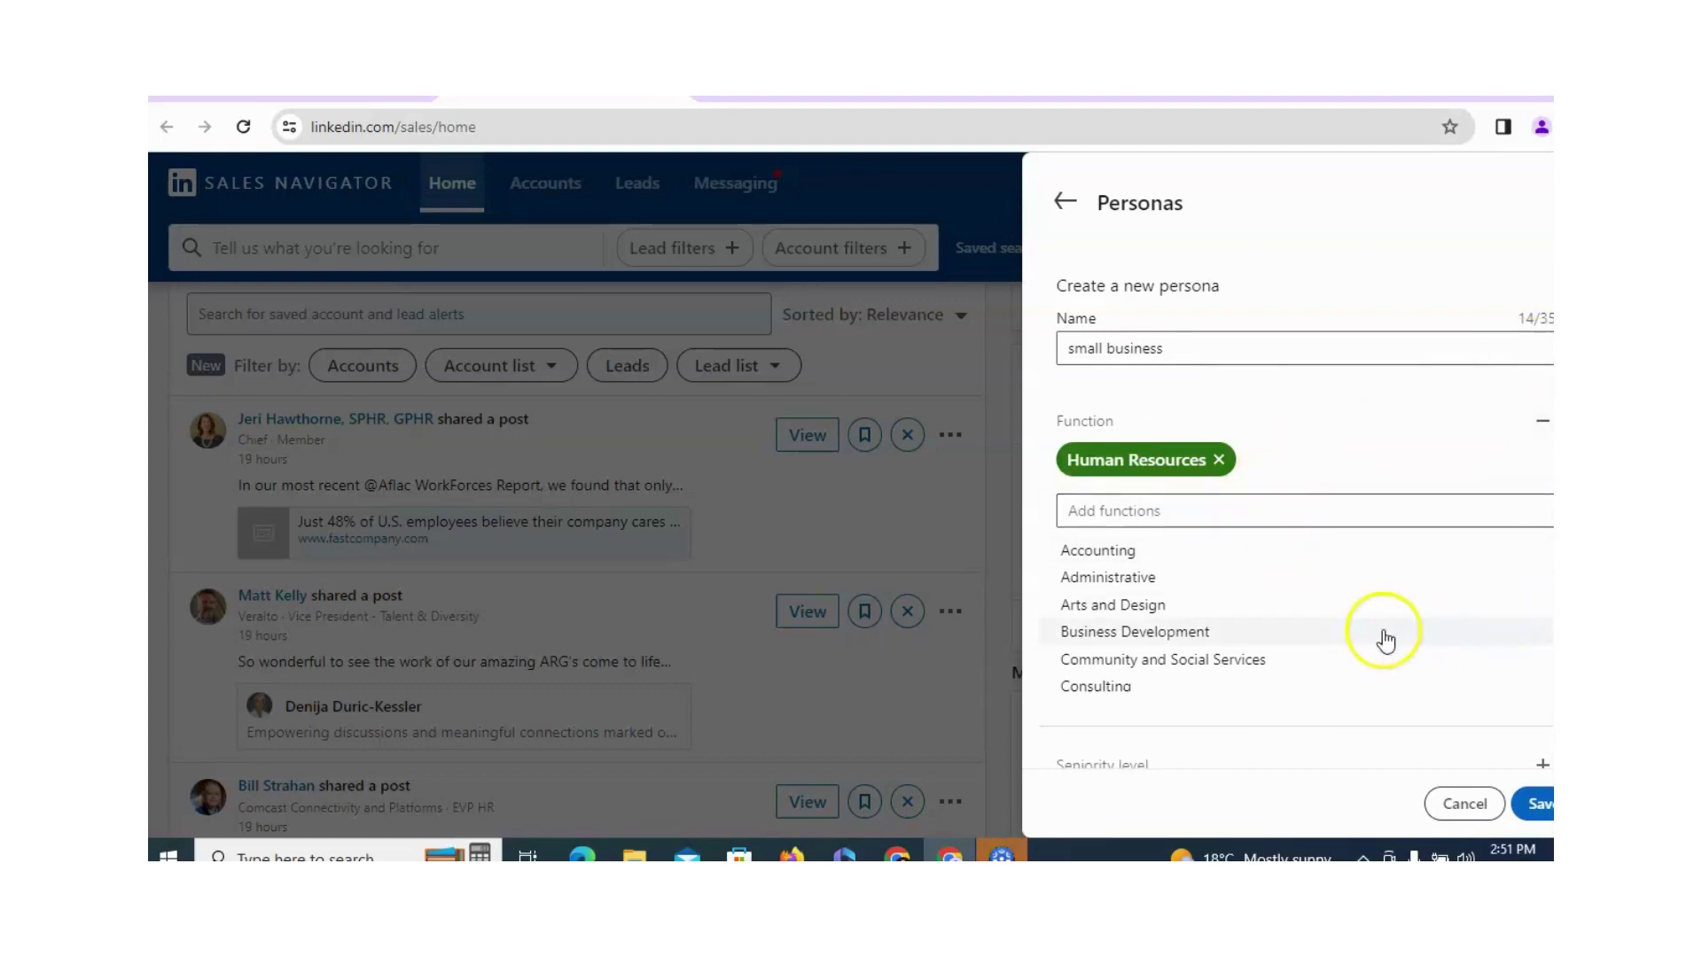
click(1334, 736)
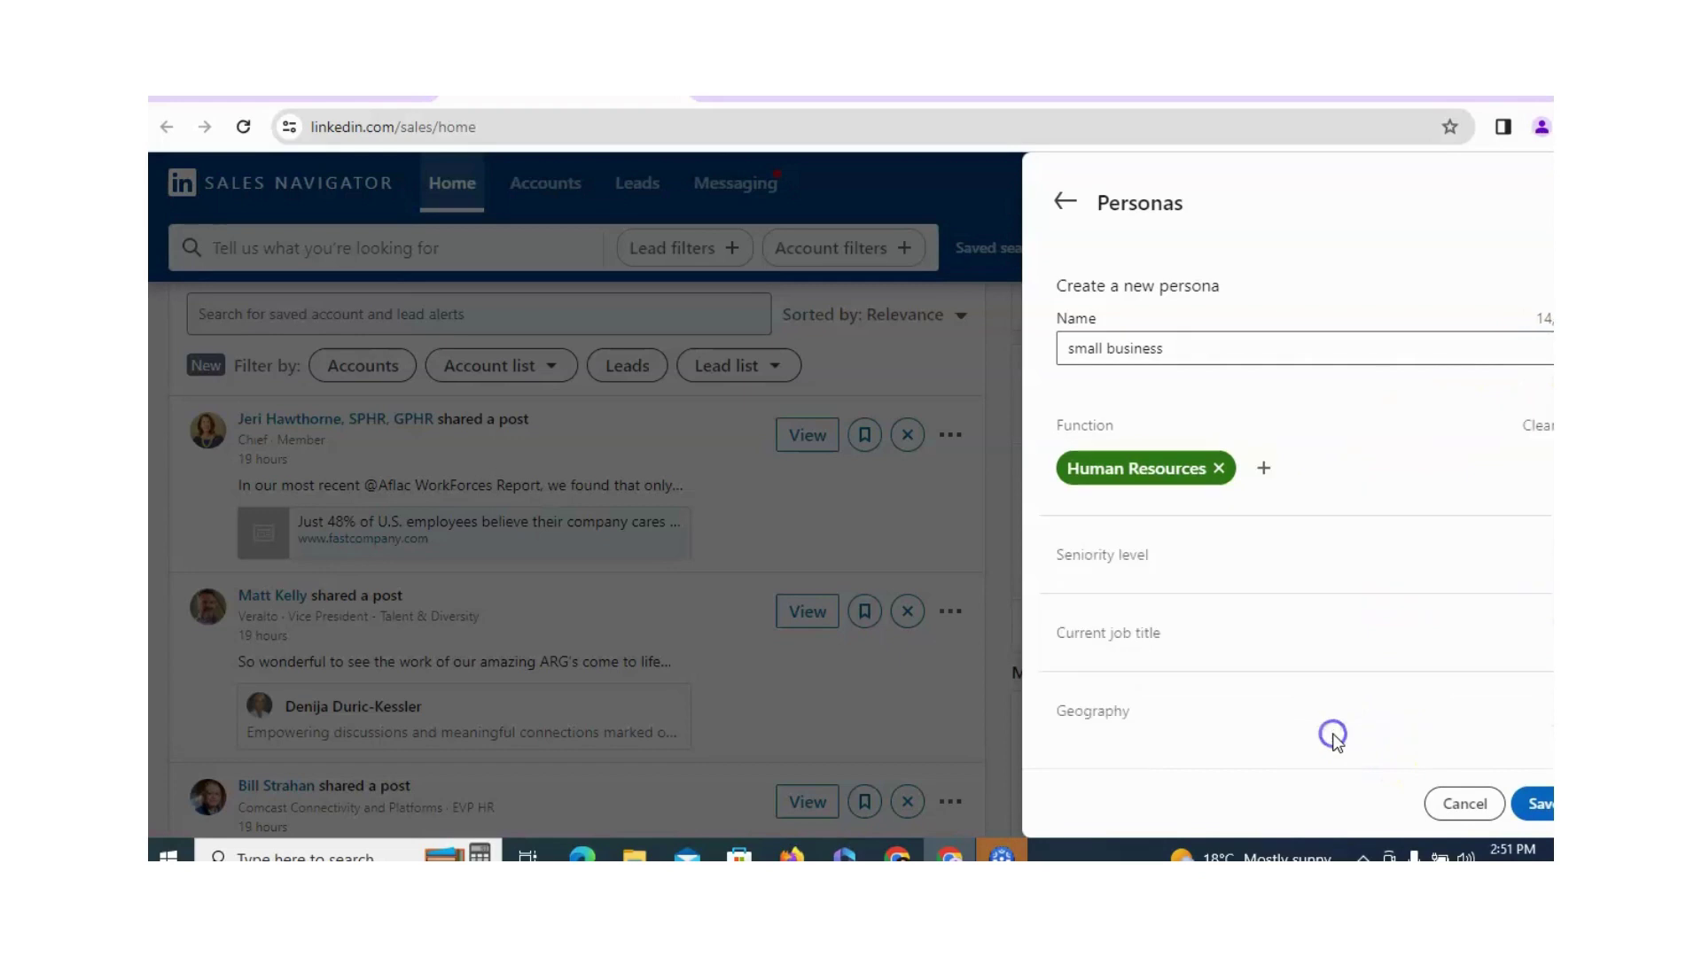
Set the persona's seniority levels to Vice President, CXO and Director
click(1150, 556)
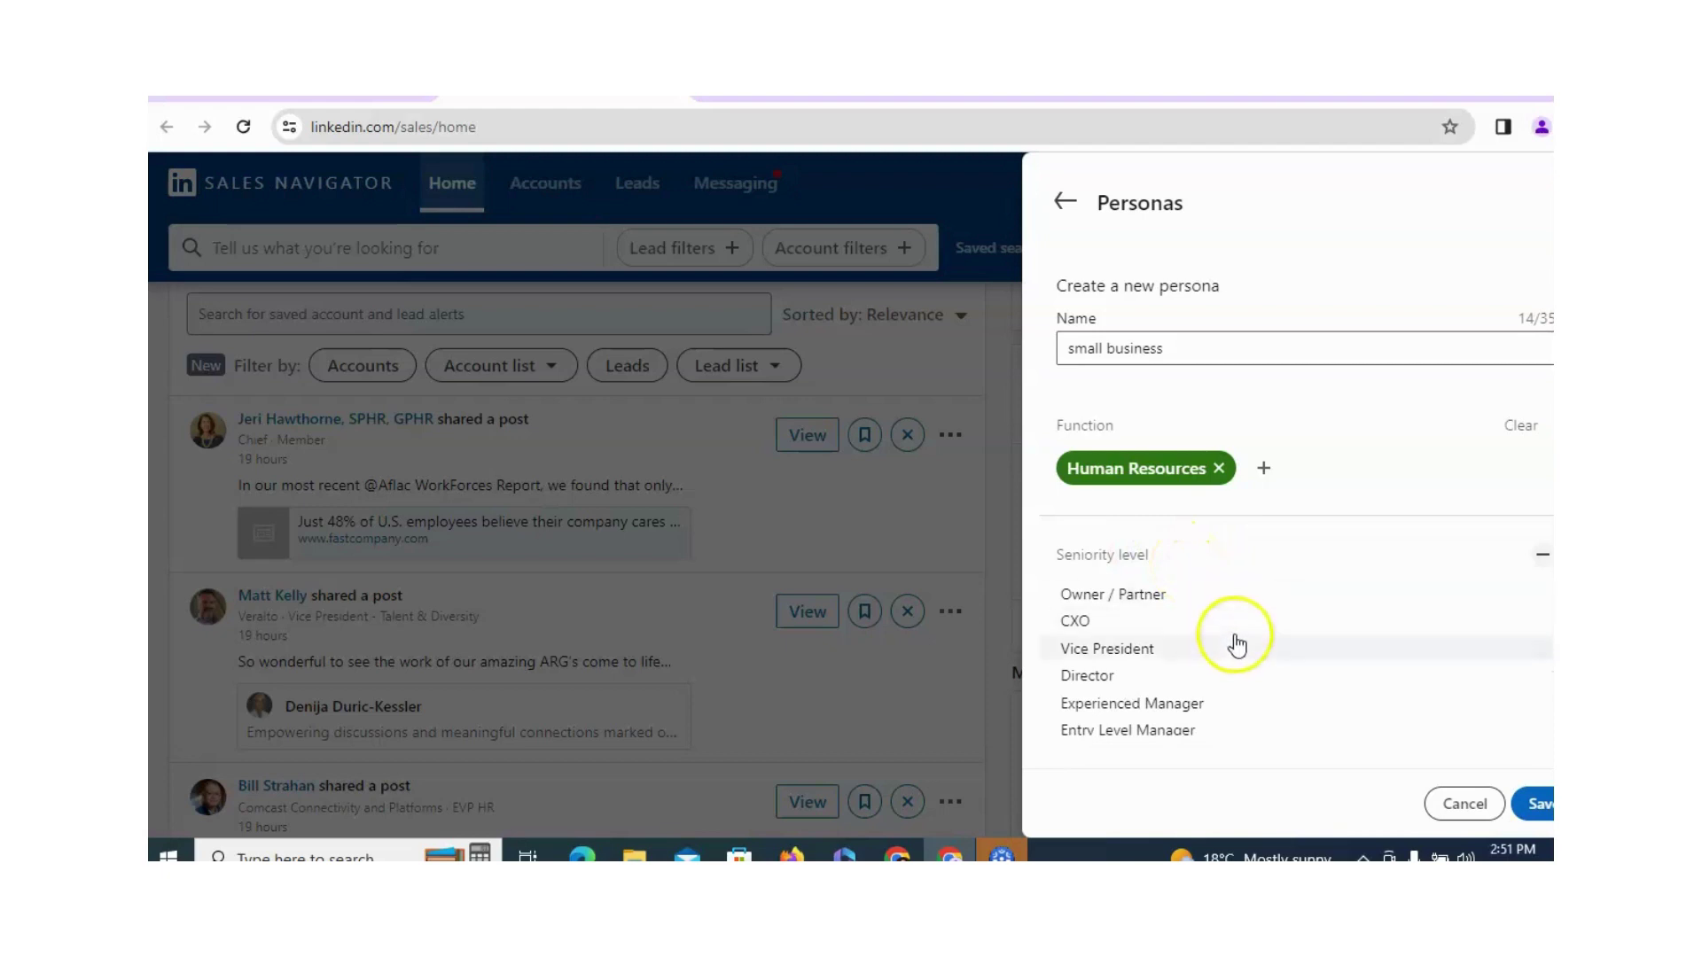
click(1157, 651)
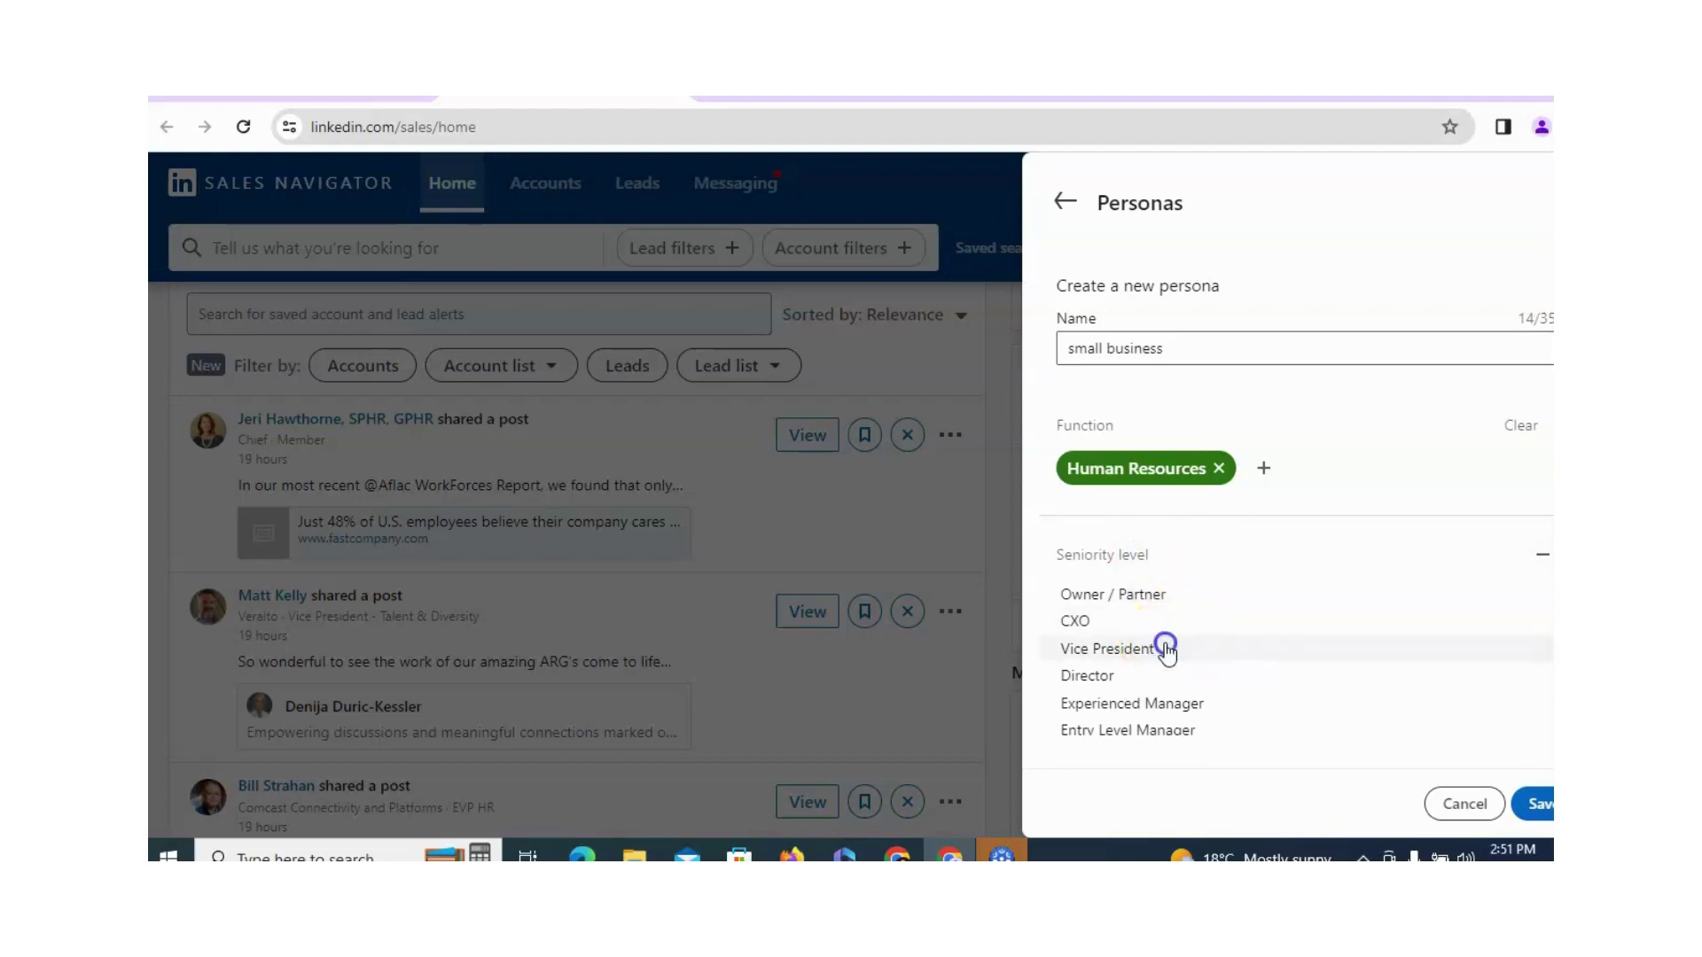
click(1149, 678)
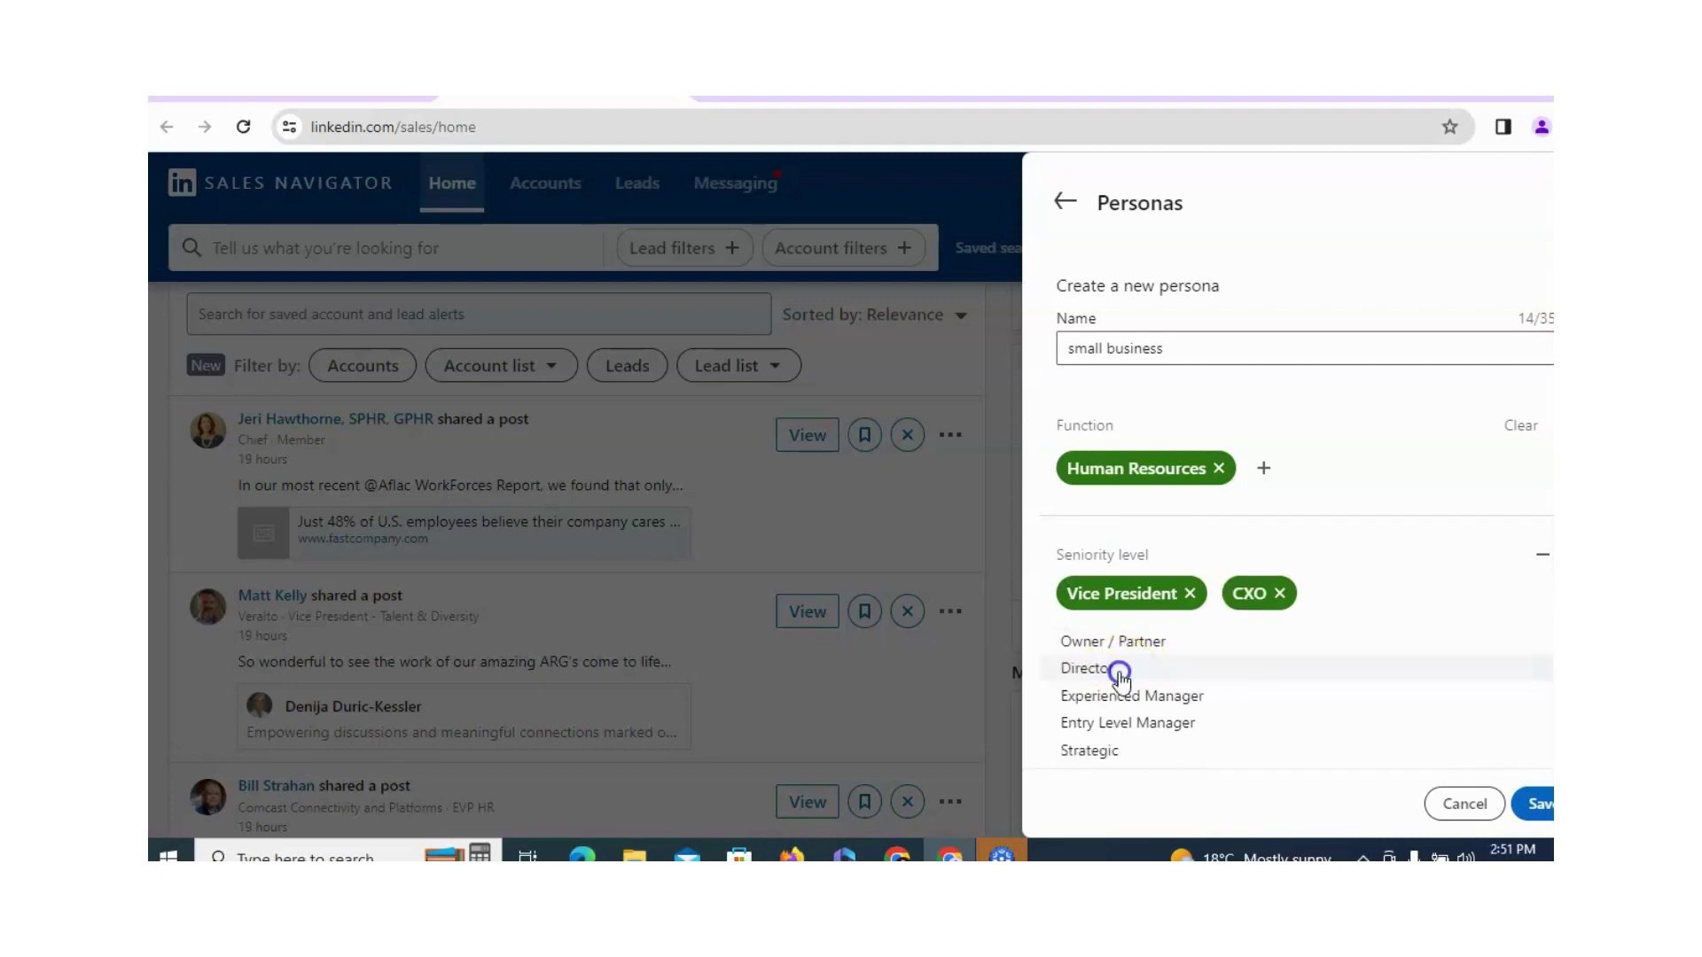
click(1139, 678)
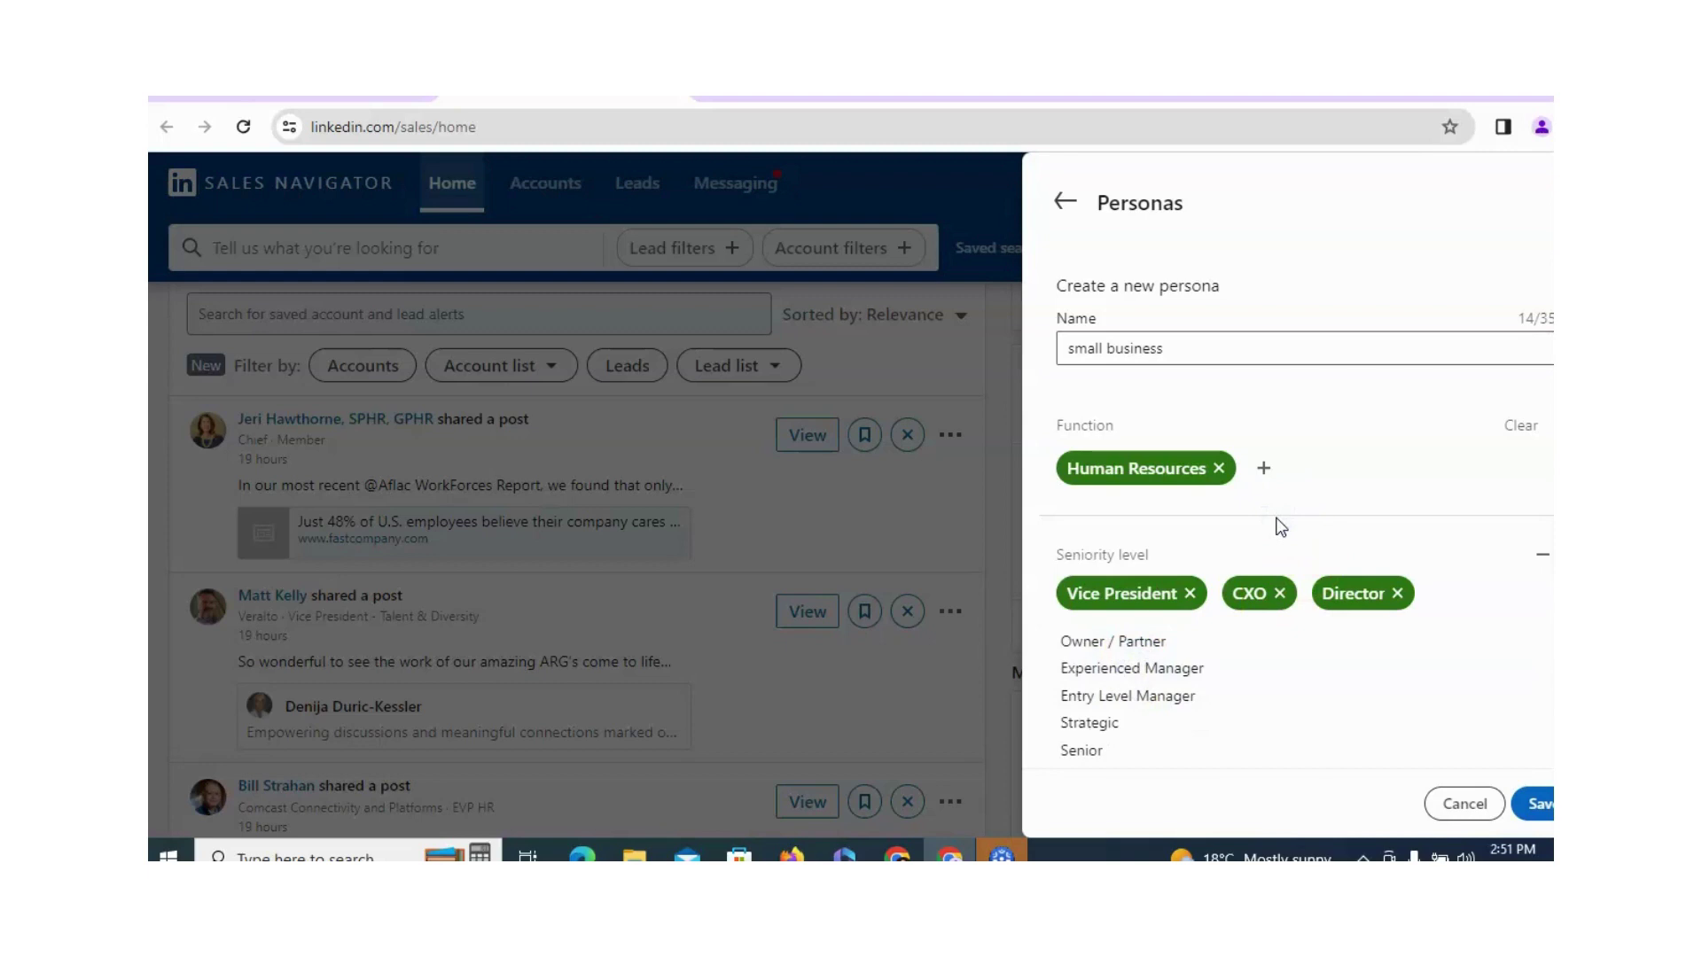
Add Human Resources Manager, Human Resources Specialist and Human Resources Assistant as the persona's current job titles
scroll(1480, 720, down, 3)
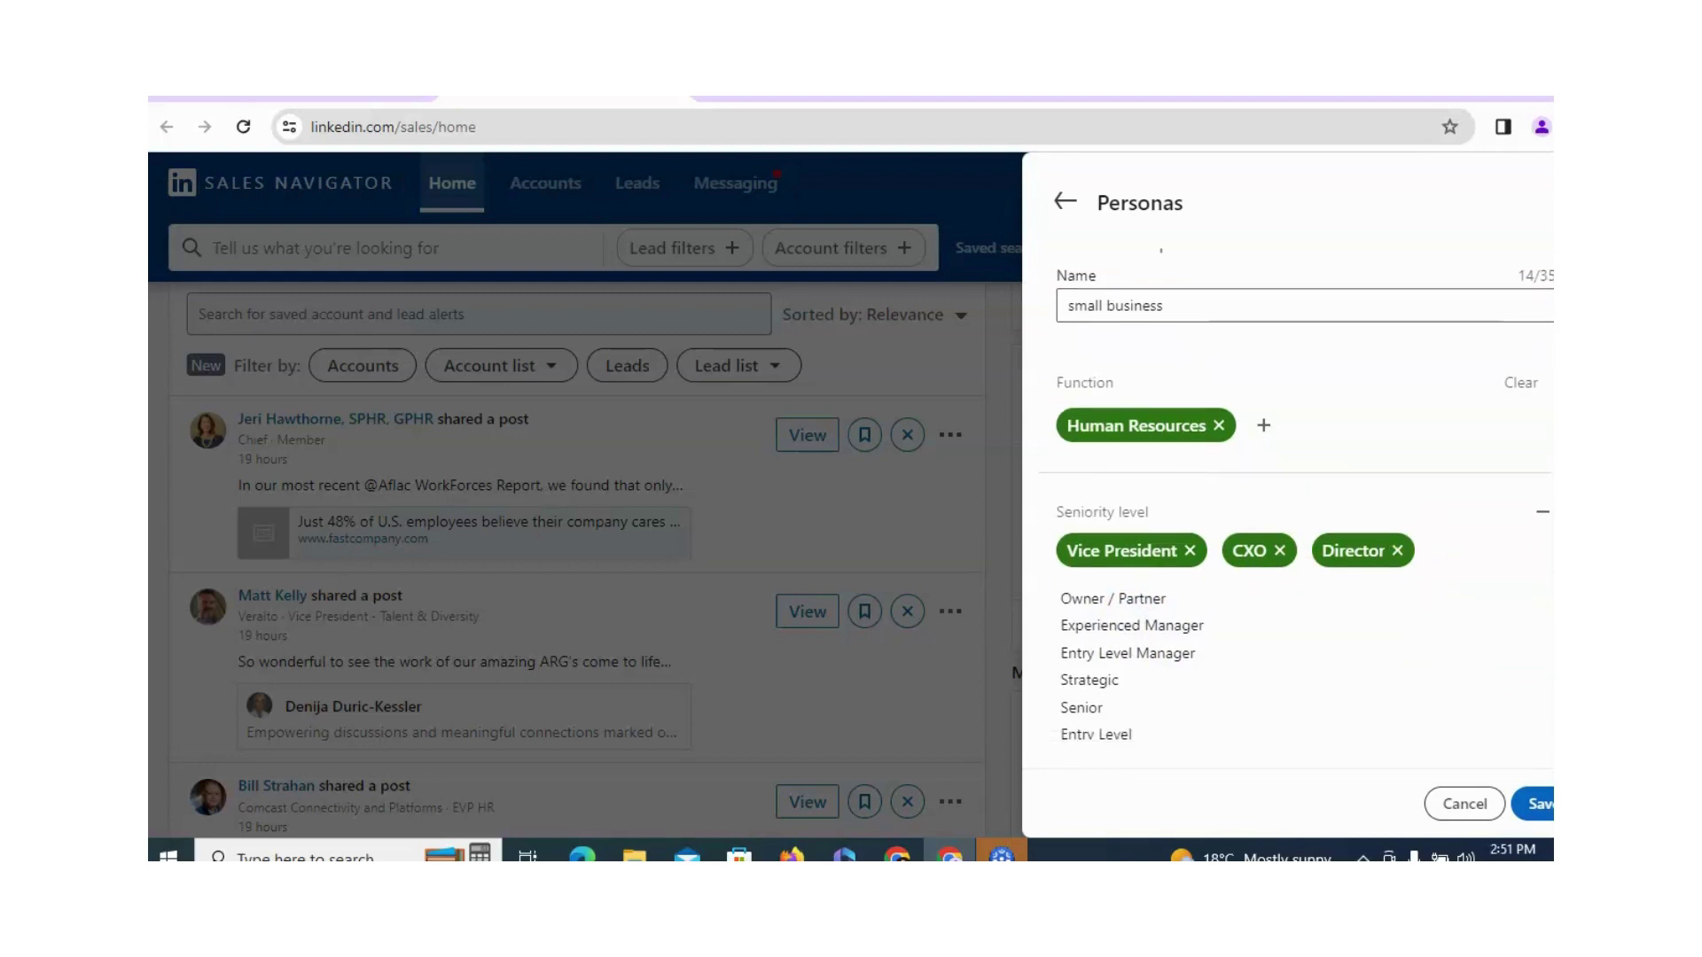
click(1480, 720)
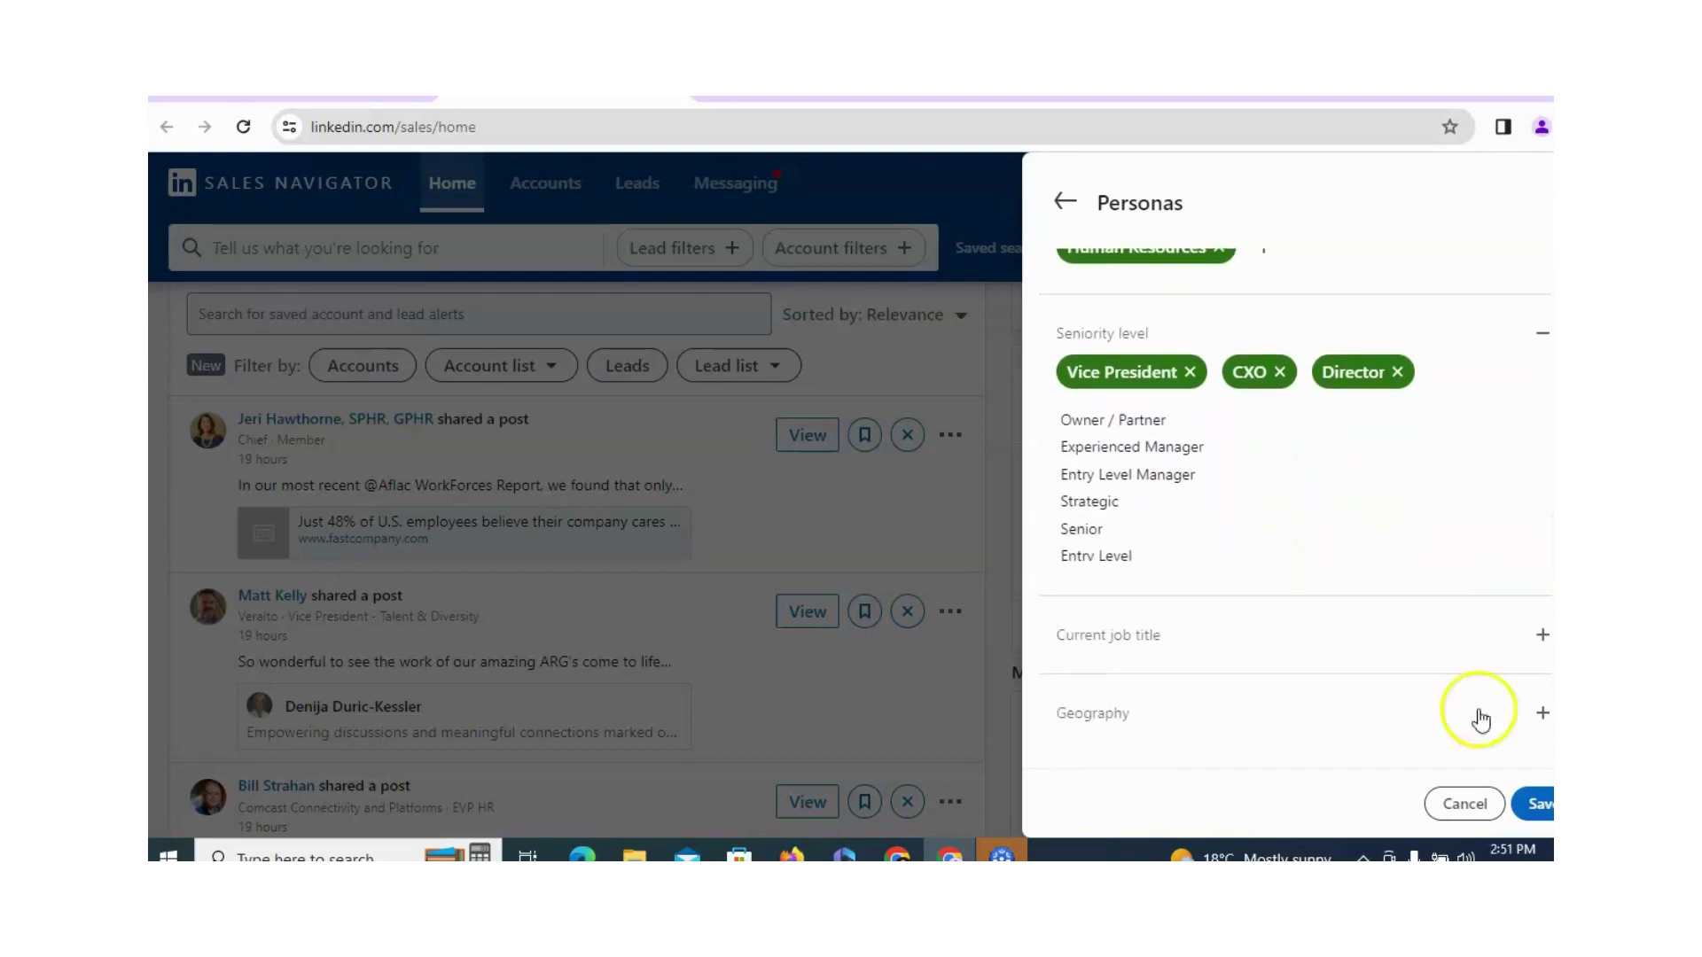
click(1456, 636)
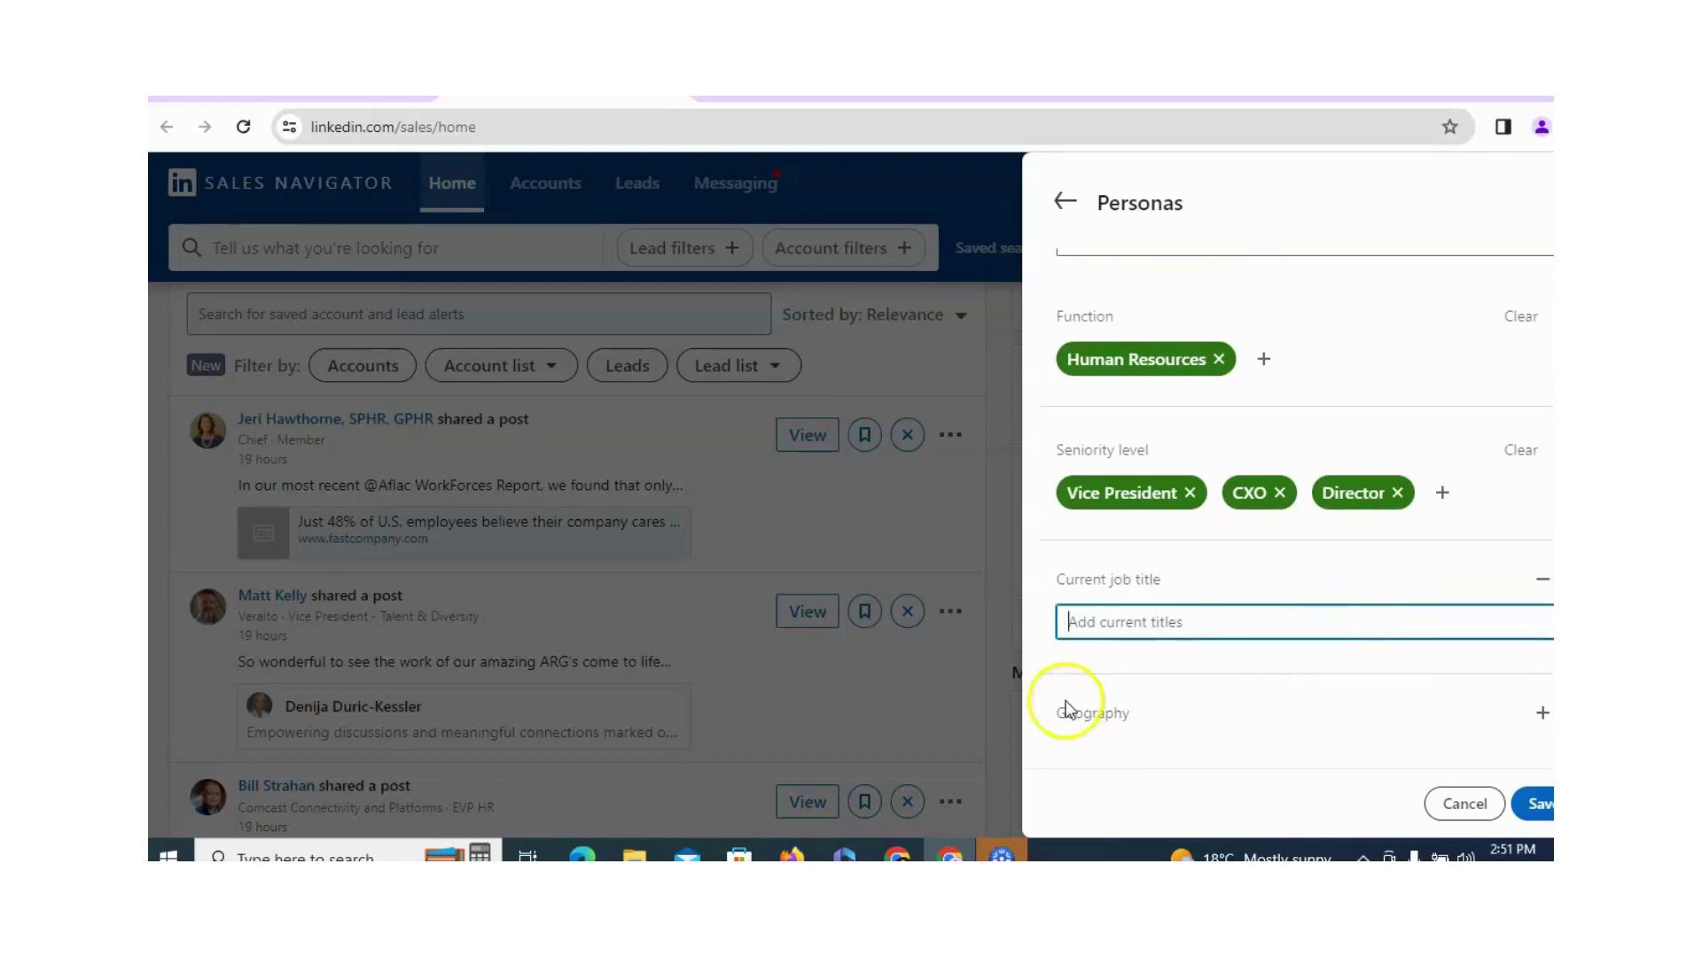
click(1150, 620)
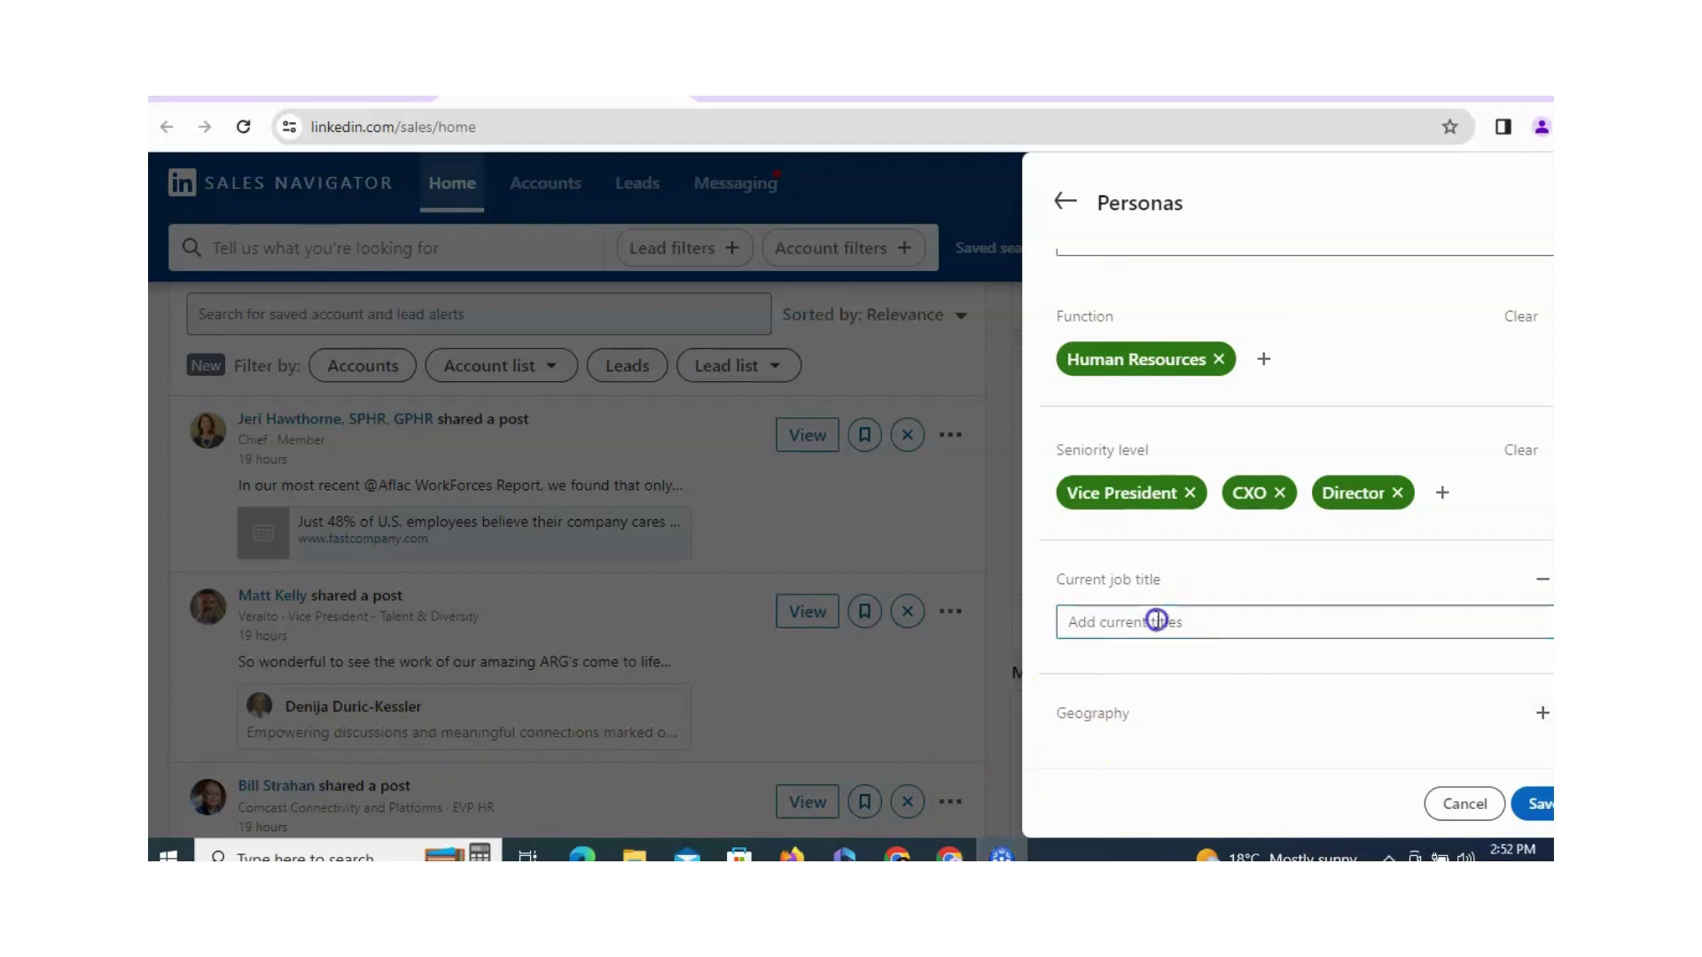
text(hr)
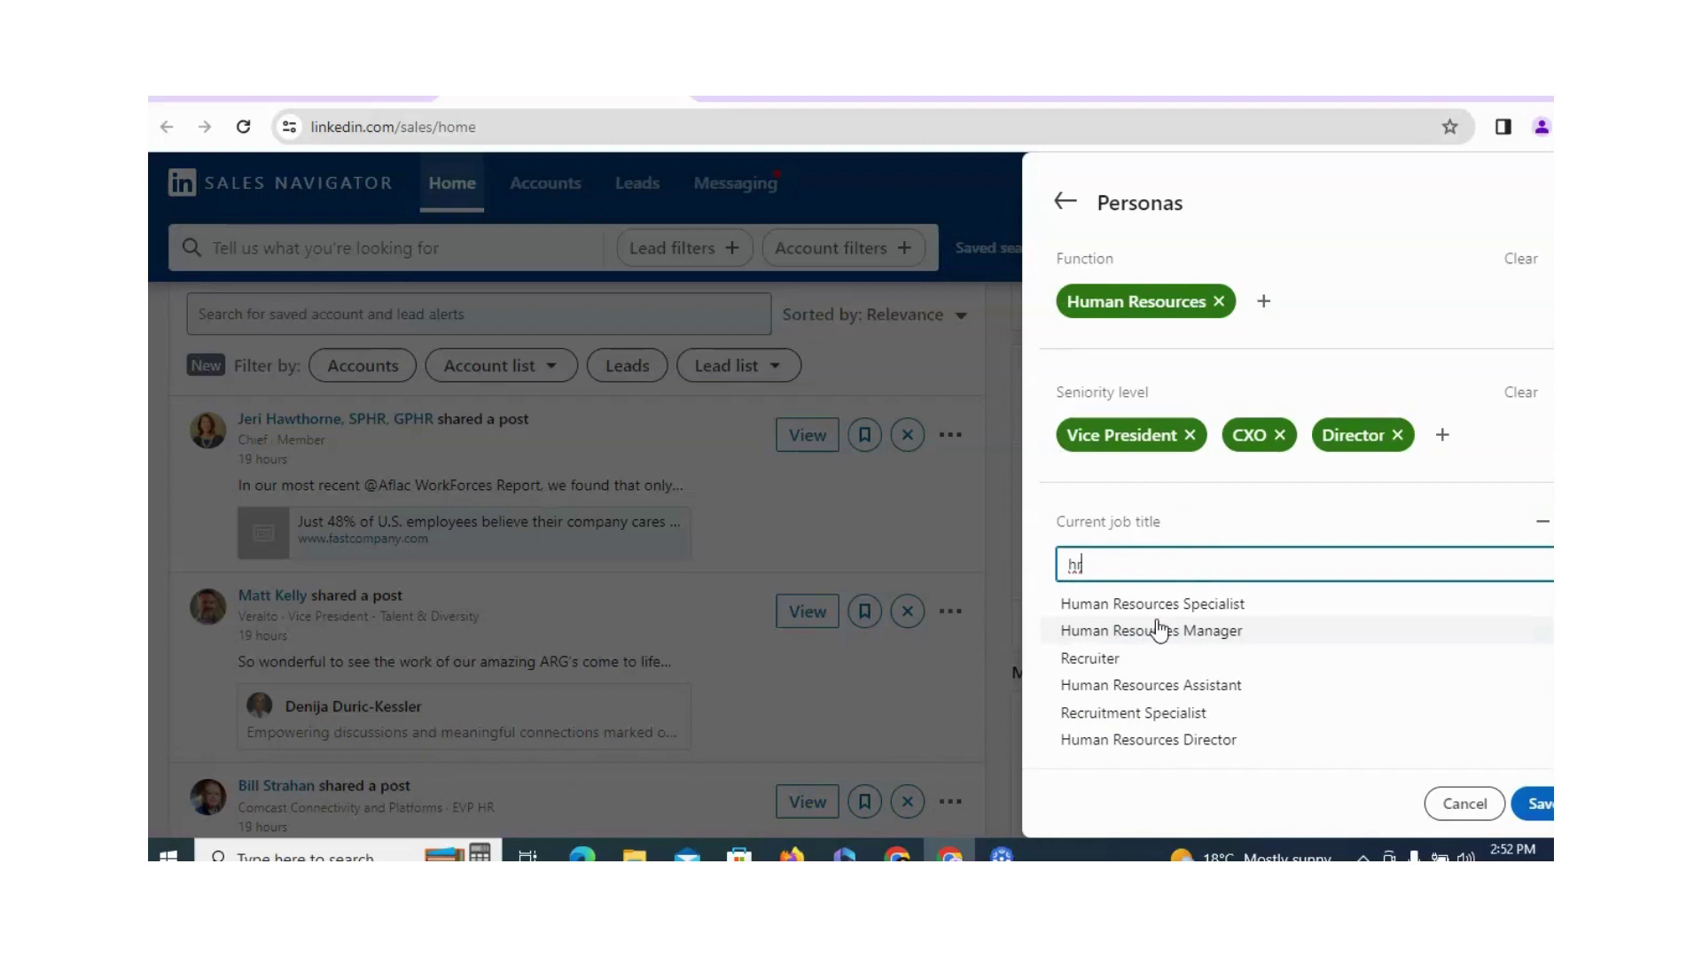
click(1159, 631)
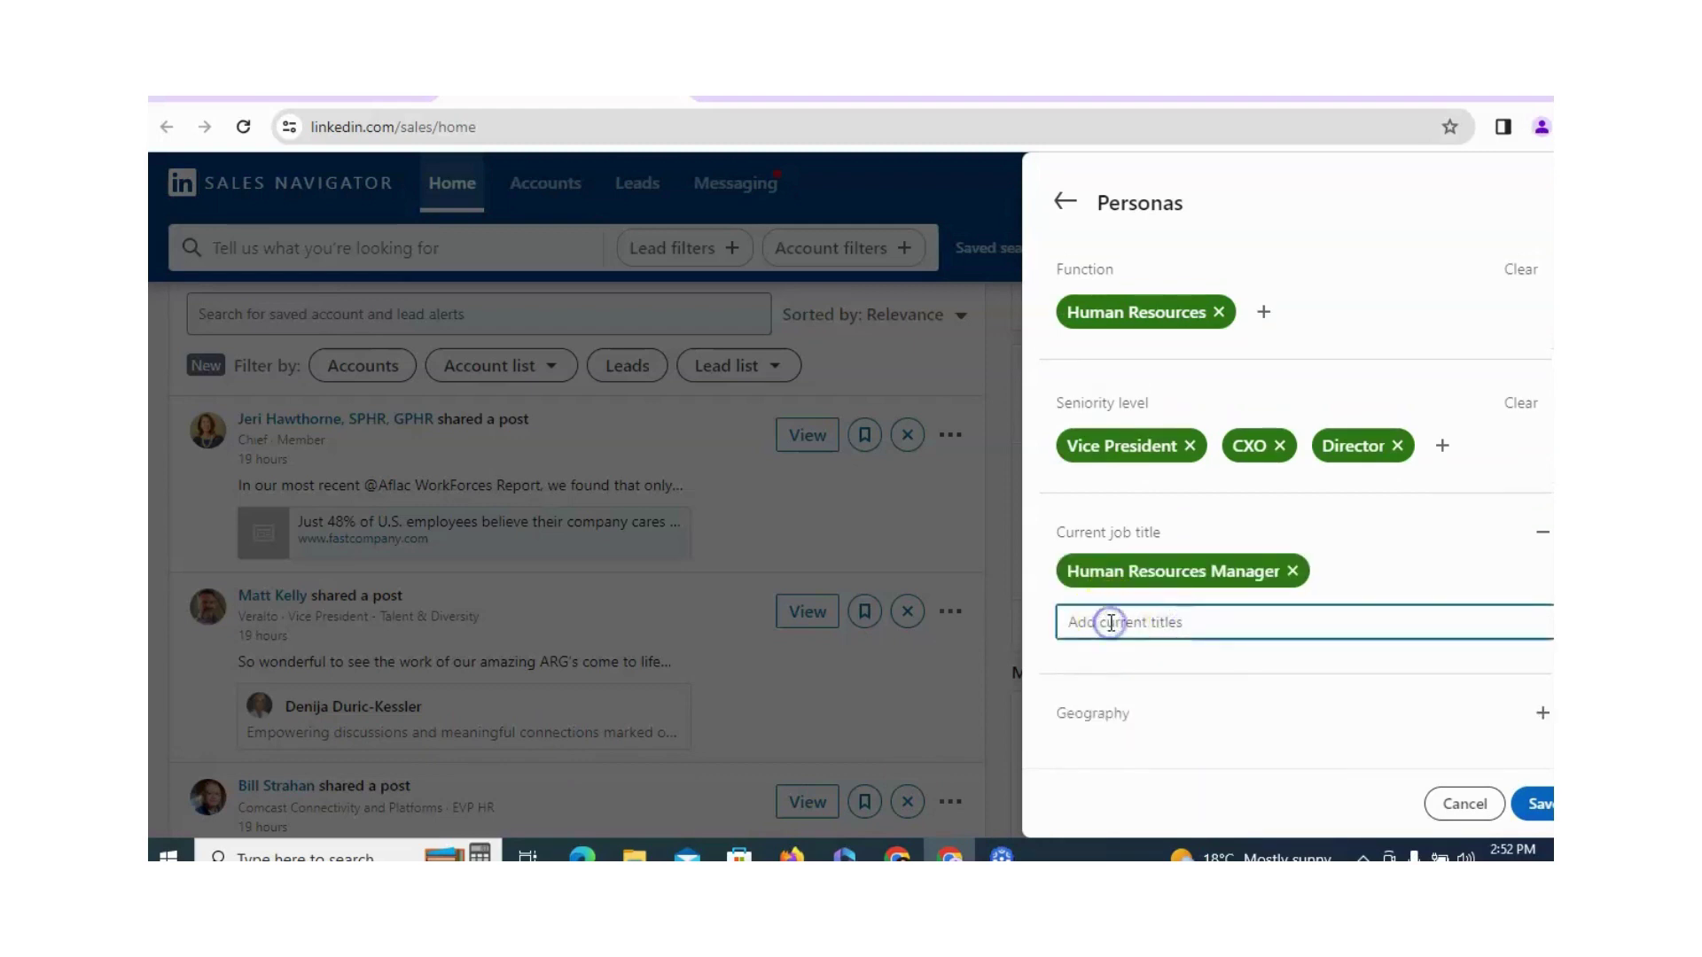
text(hr)
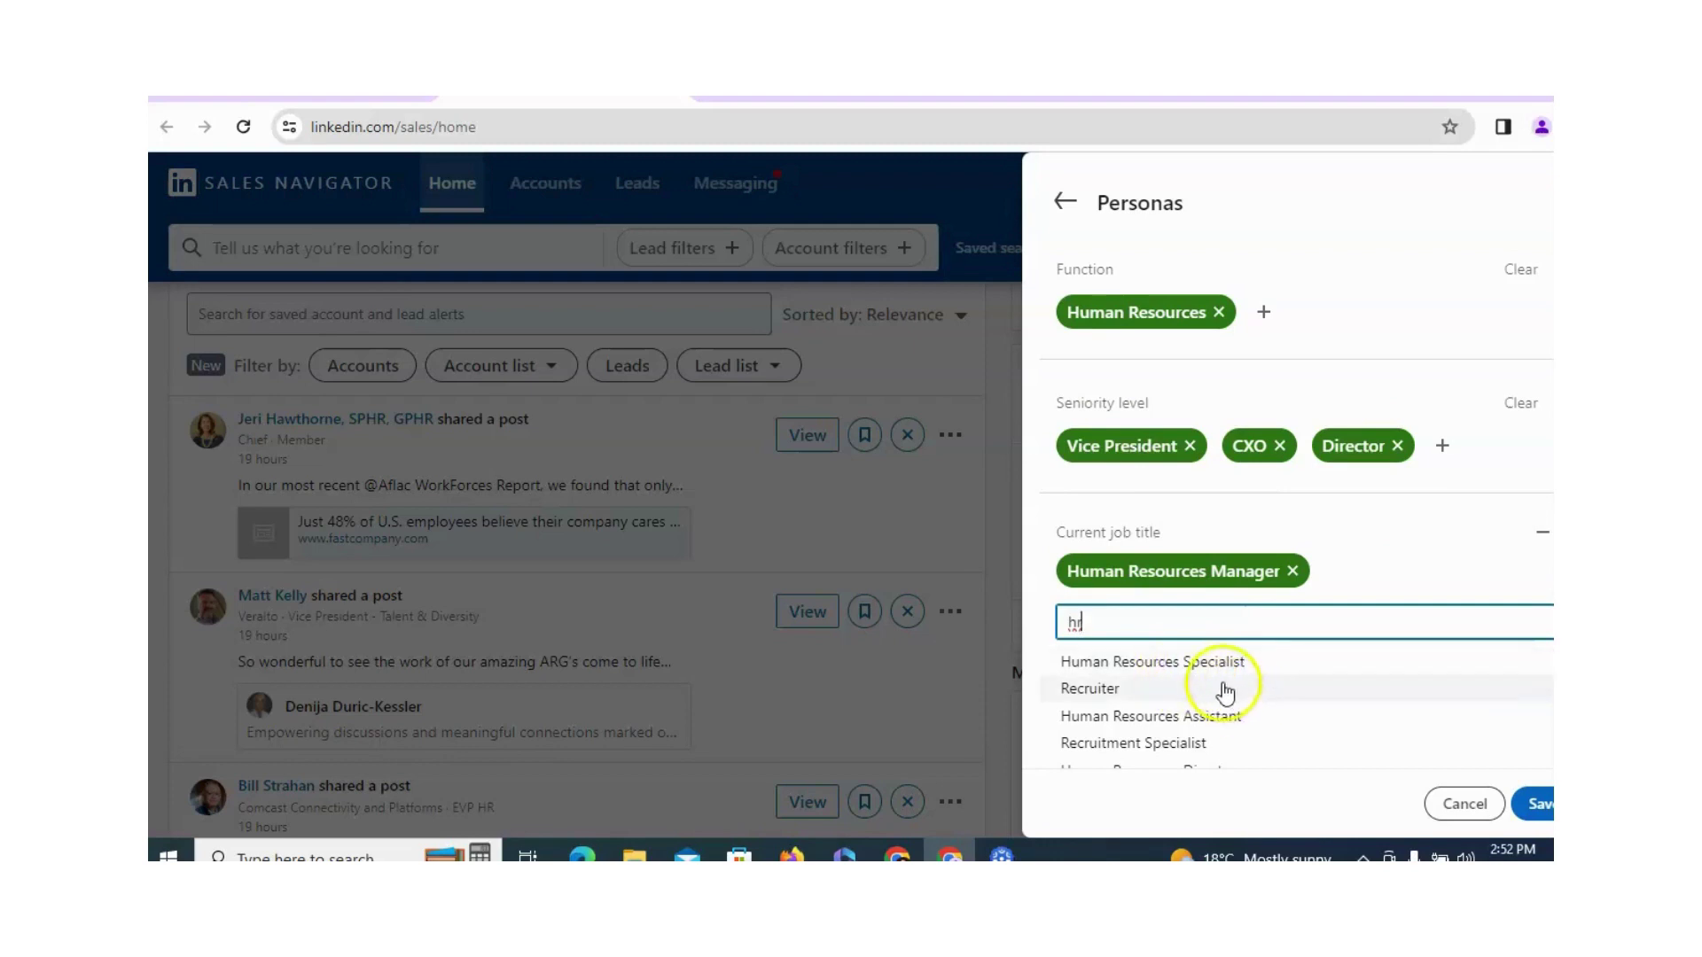
click(1206, 662)
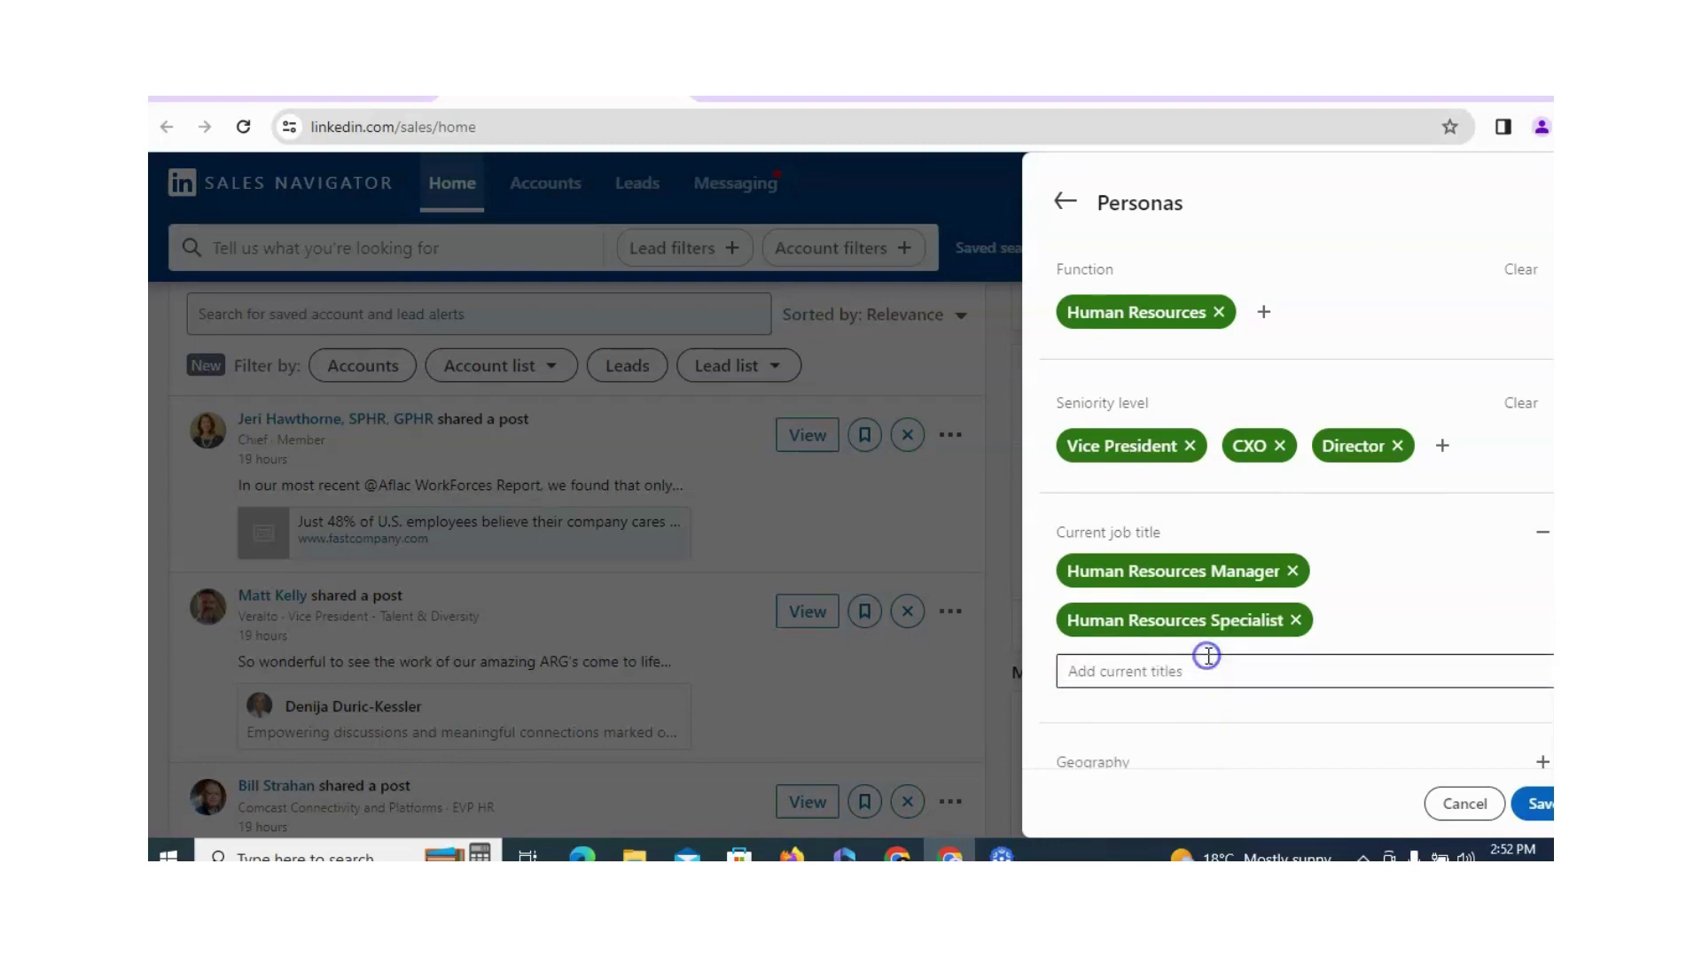
click(1147, 666)
text(hr)
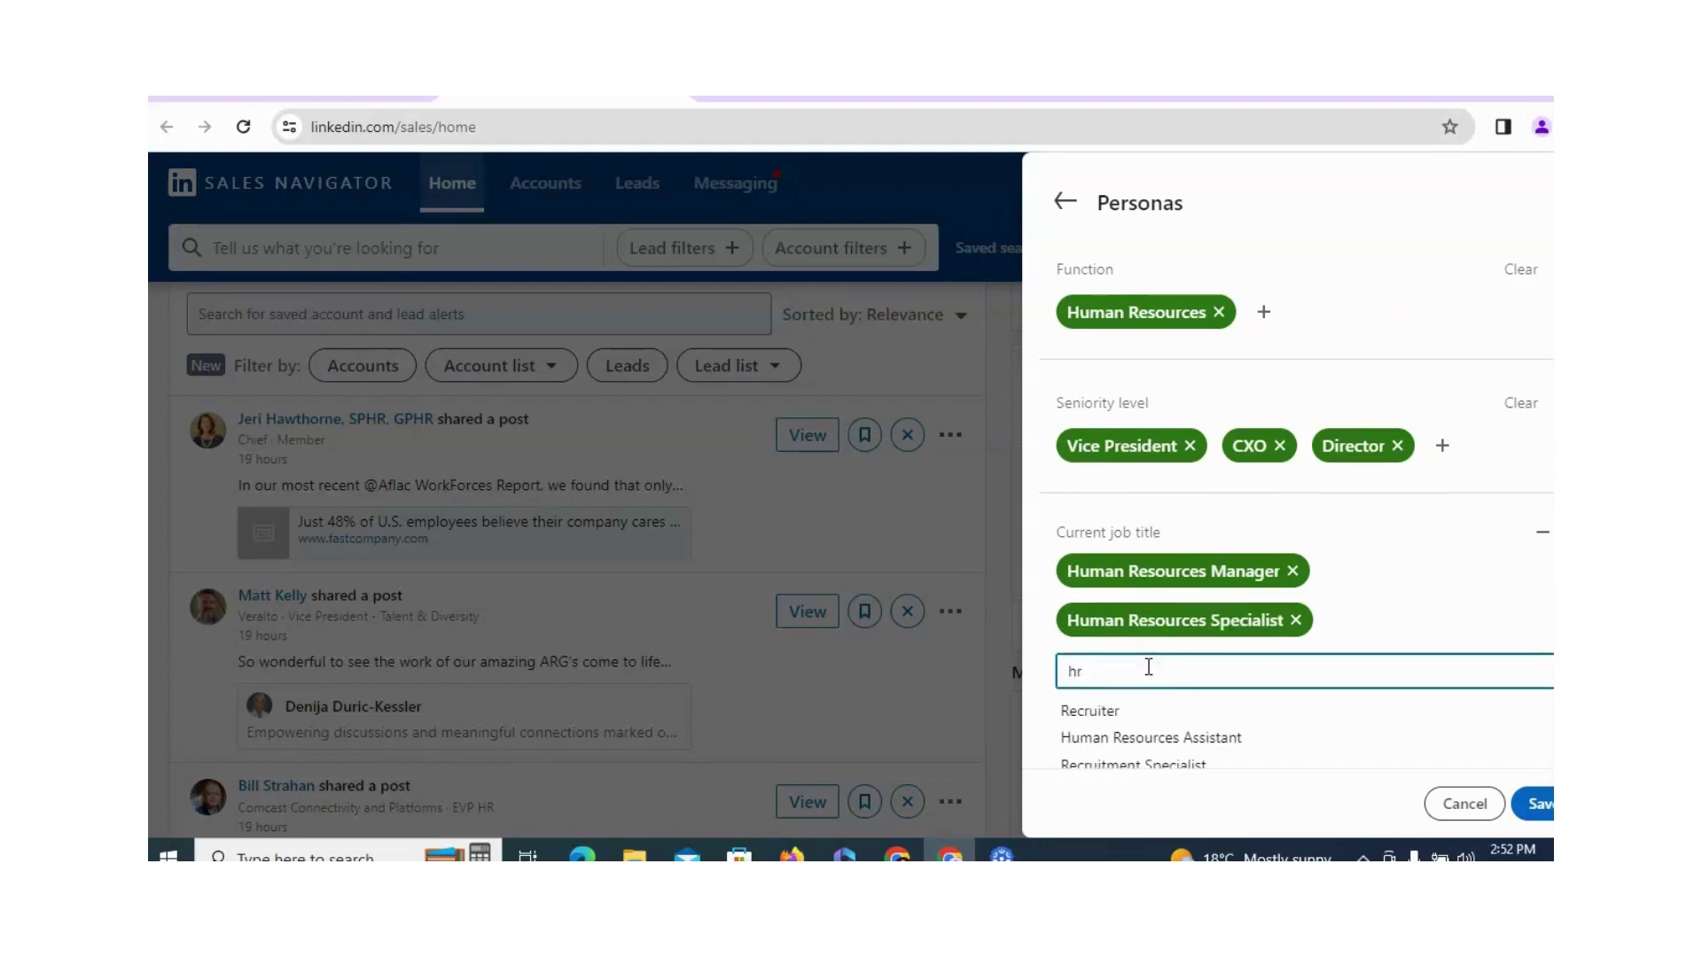
click(1245, 745)
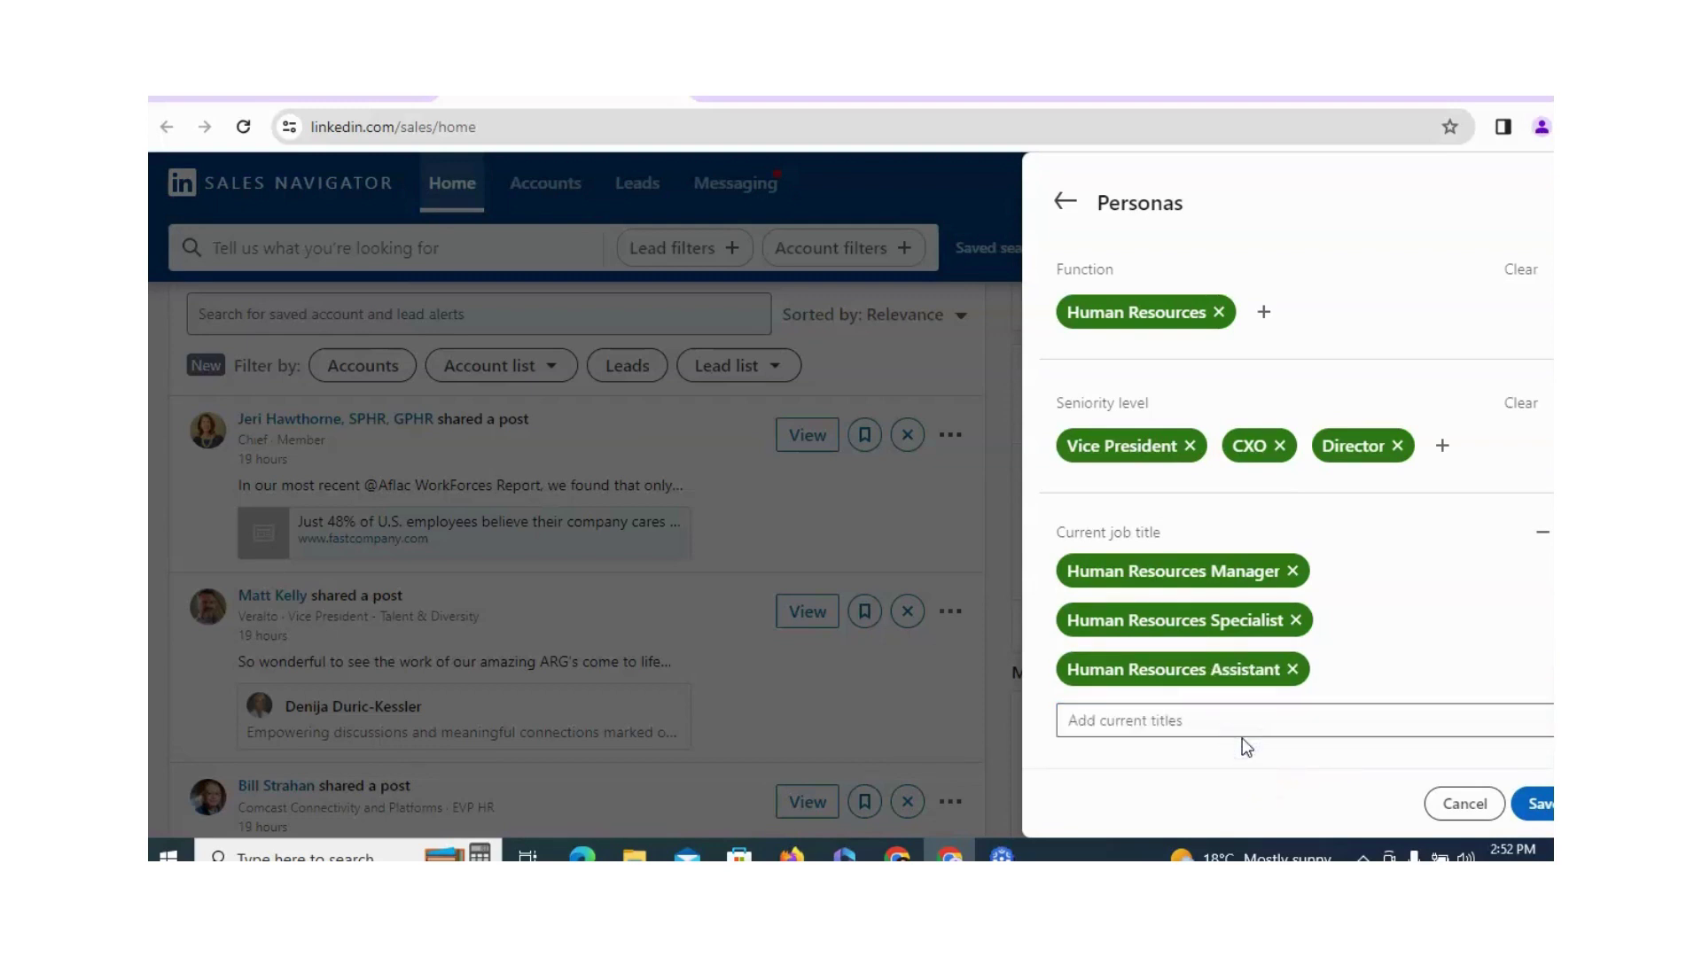
click(1359, 763)
Add North America as the geography of the new persona
scroll(1296, 531, down, 1)
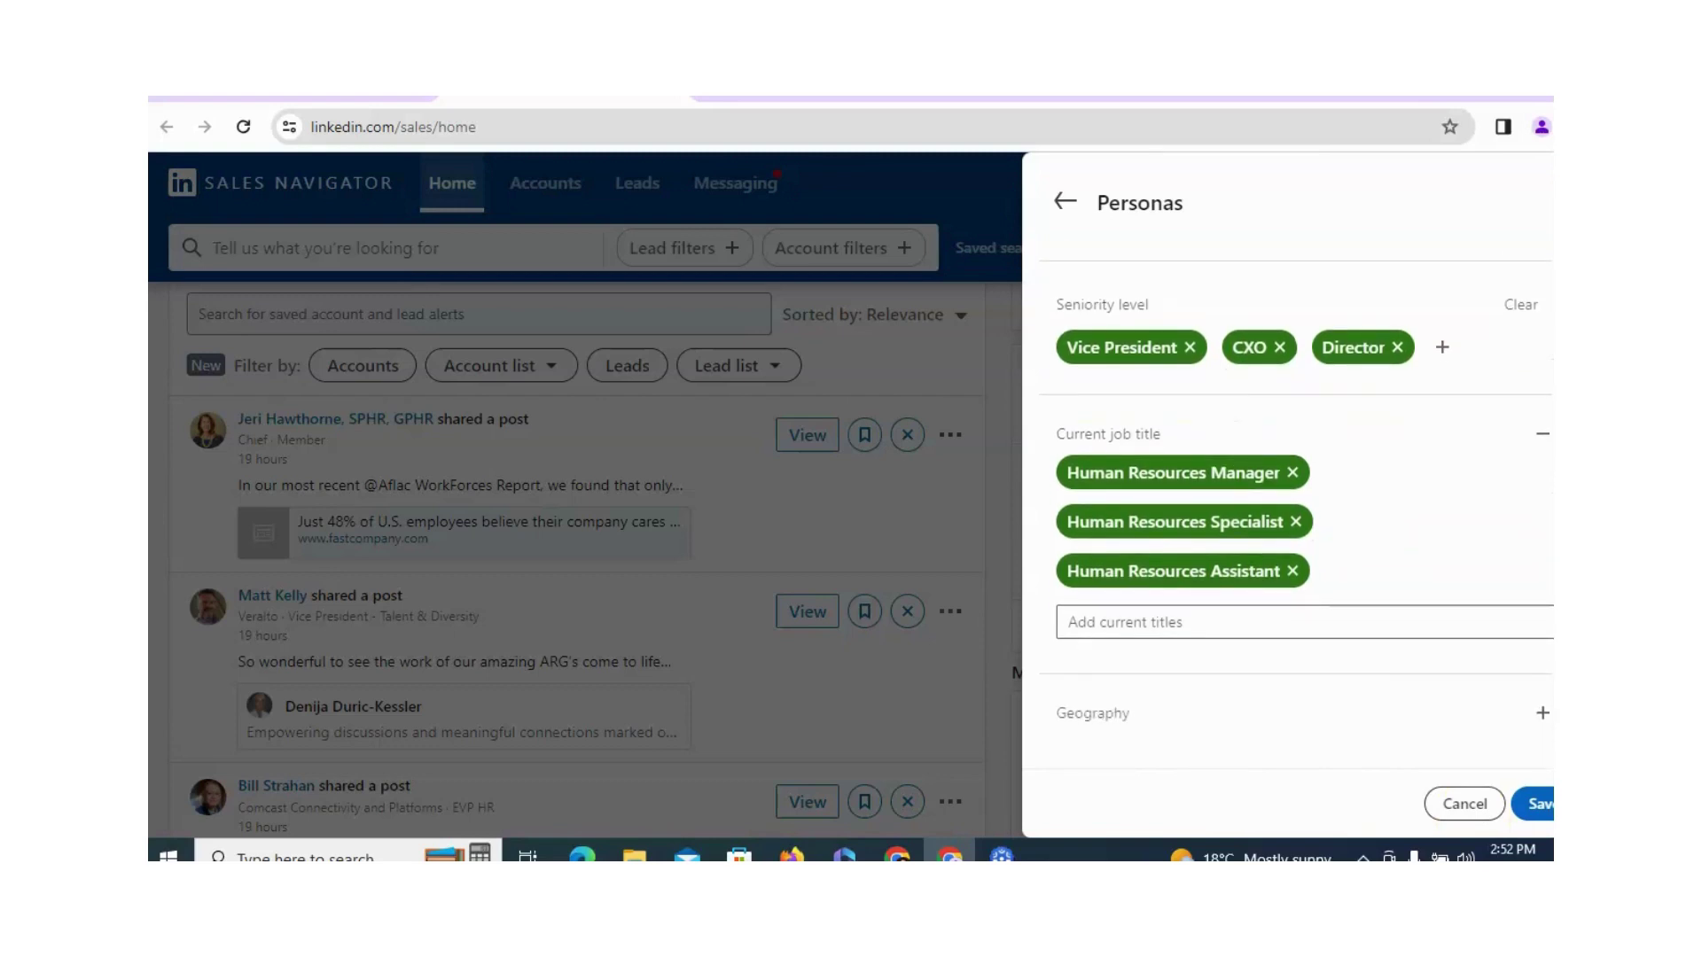
click(1106, 715)
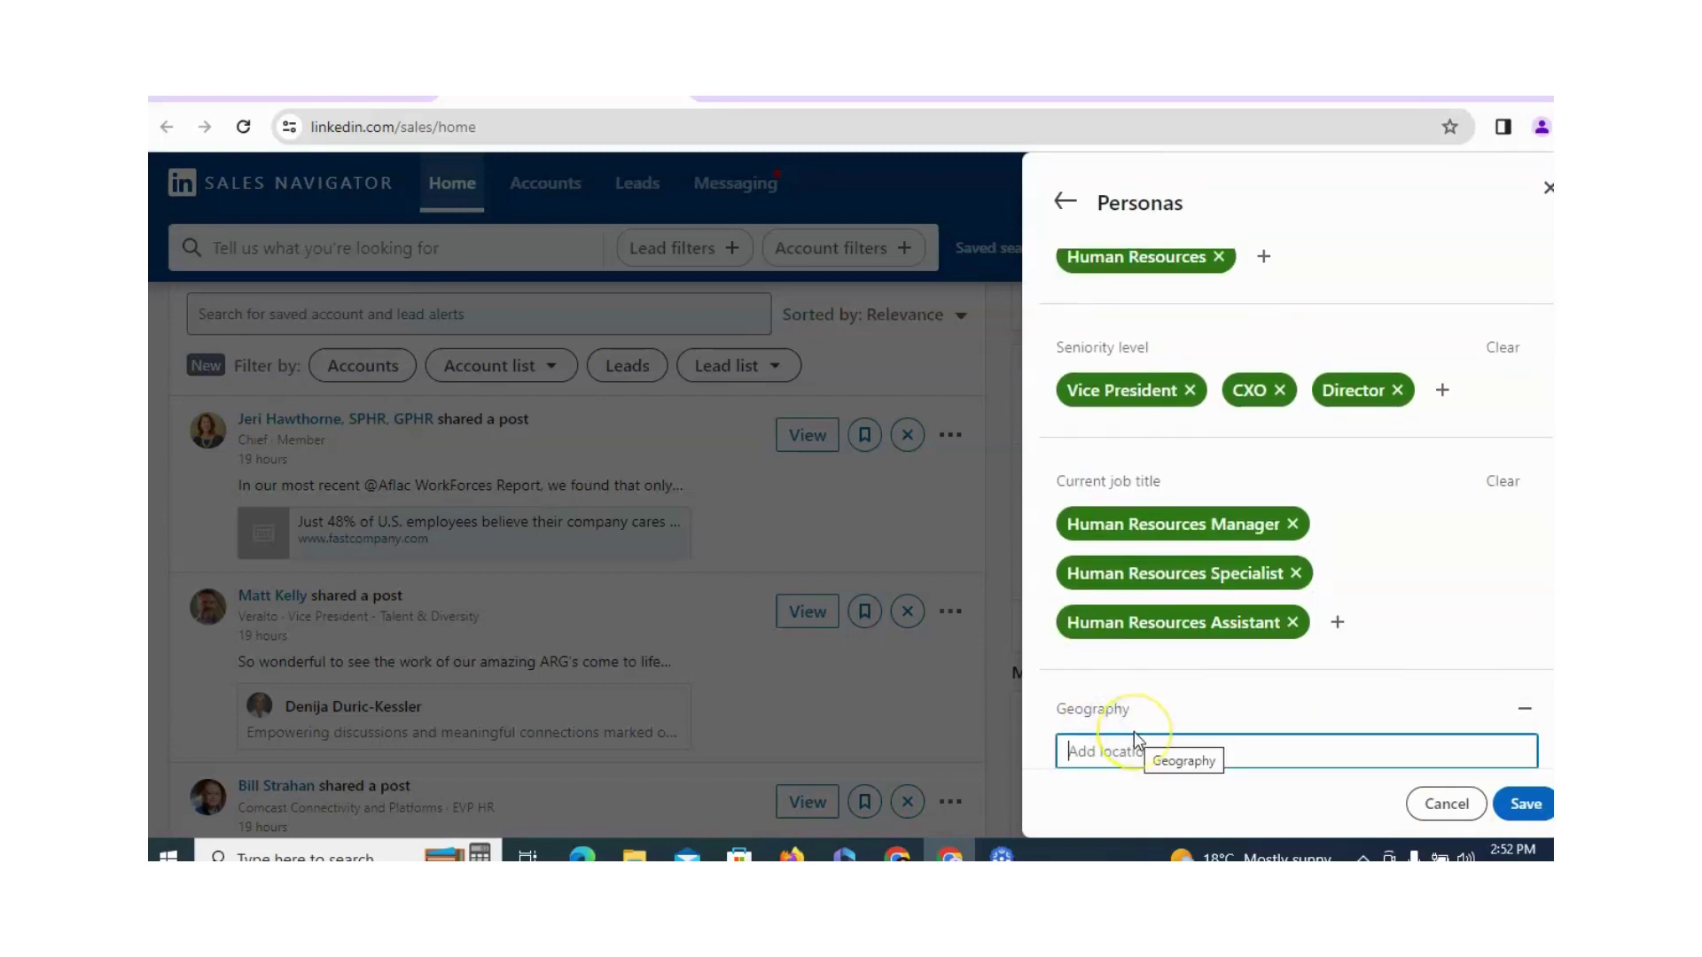
text(north)
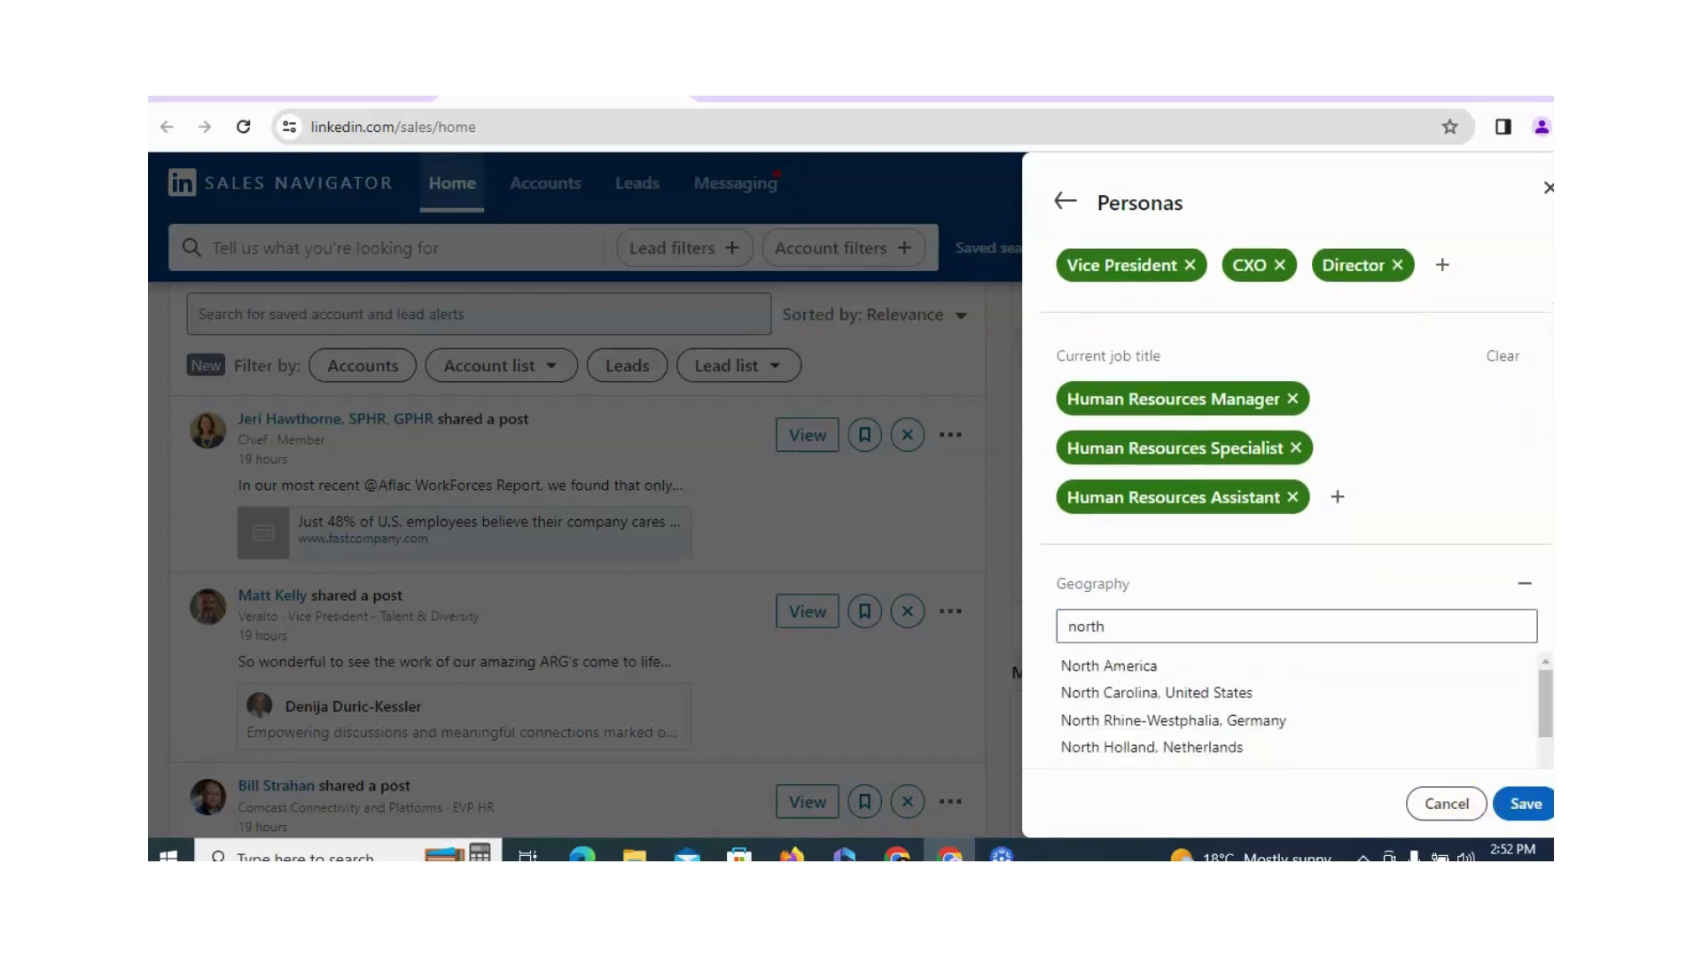
click(1186, 673)
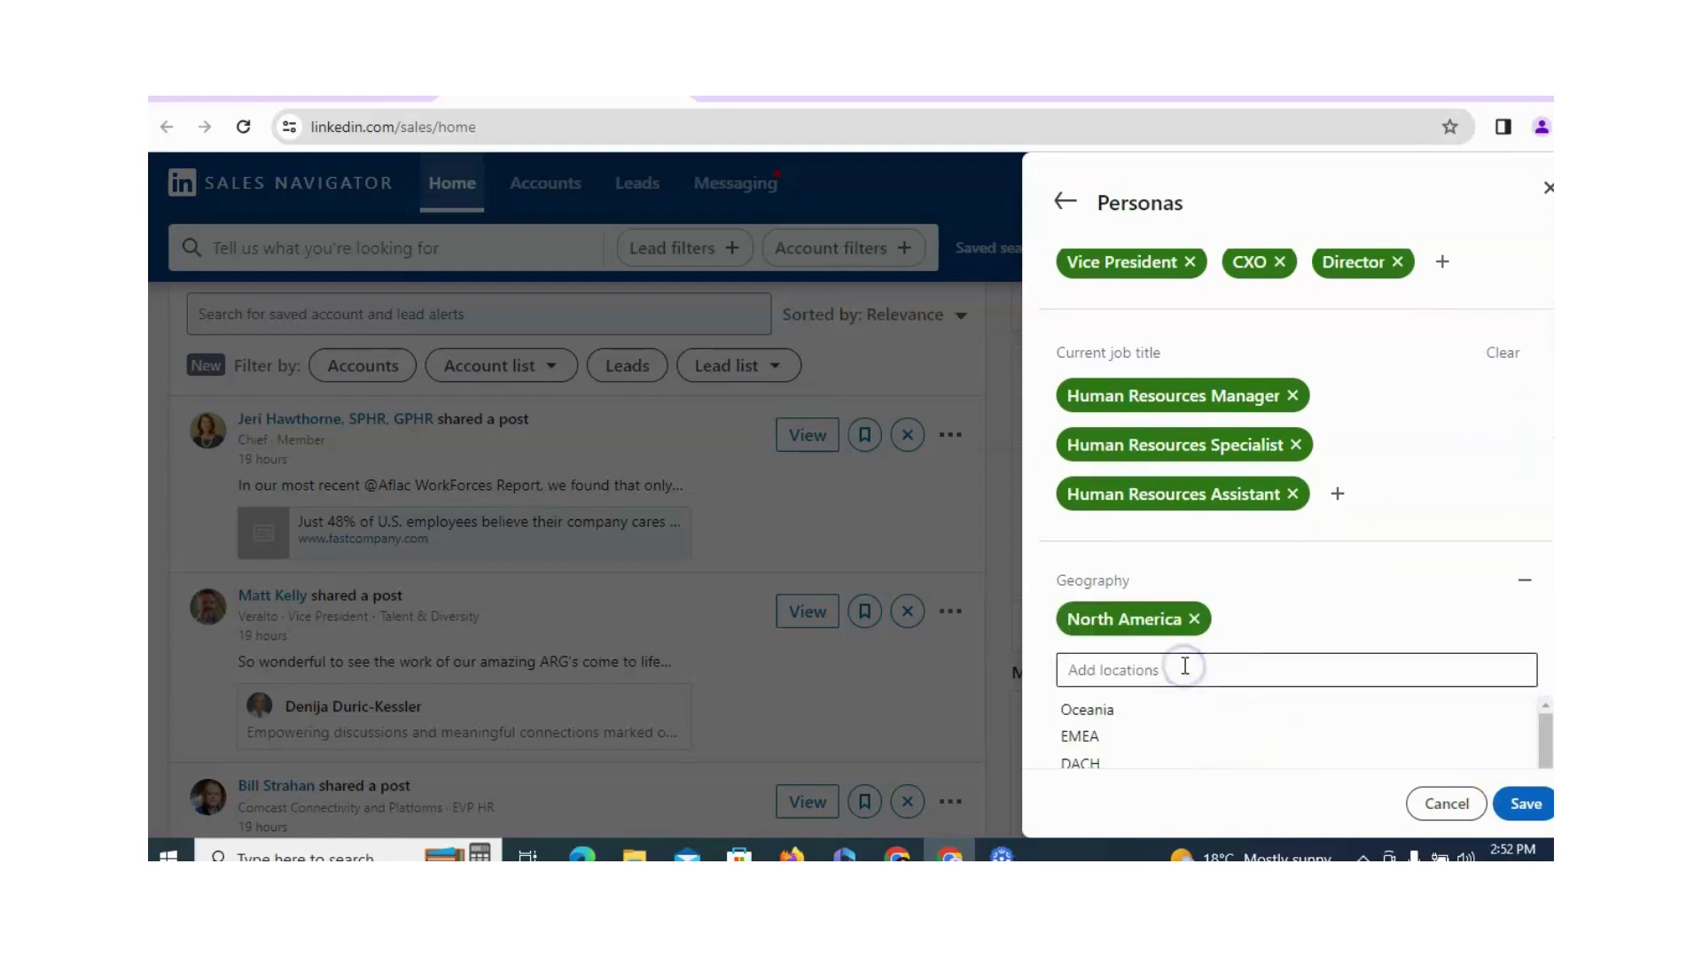
click(1383, 573)
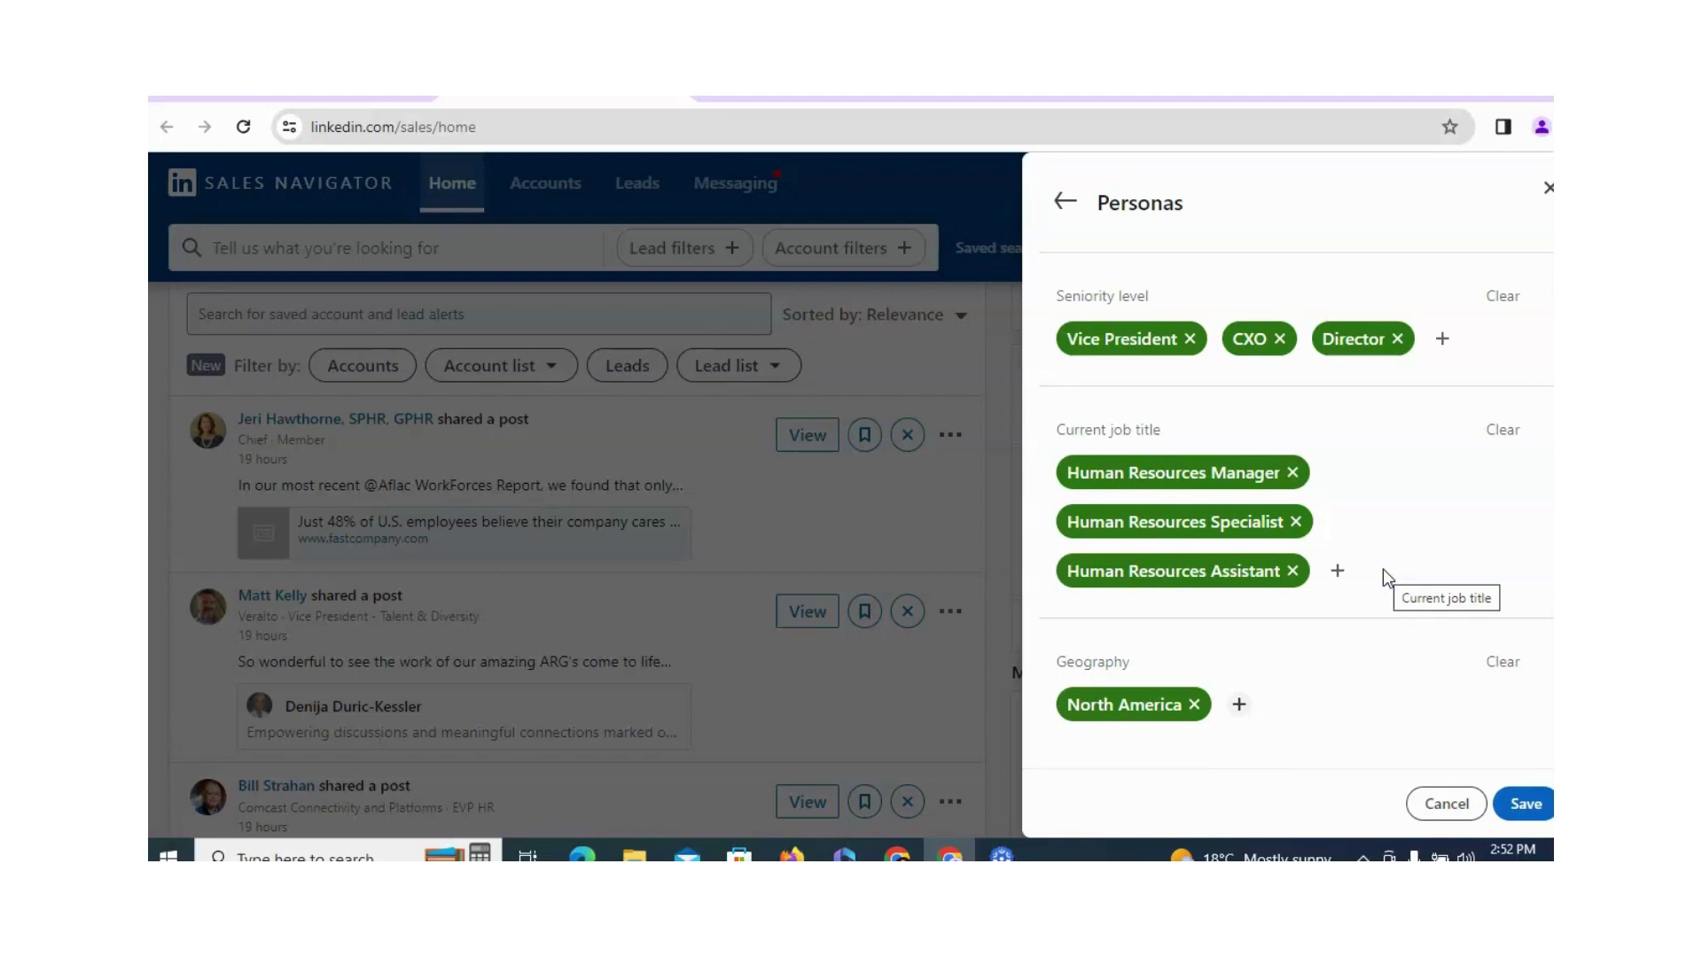
Save the small business persona and close the personas overview to return to the home page
click(1524, 806)
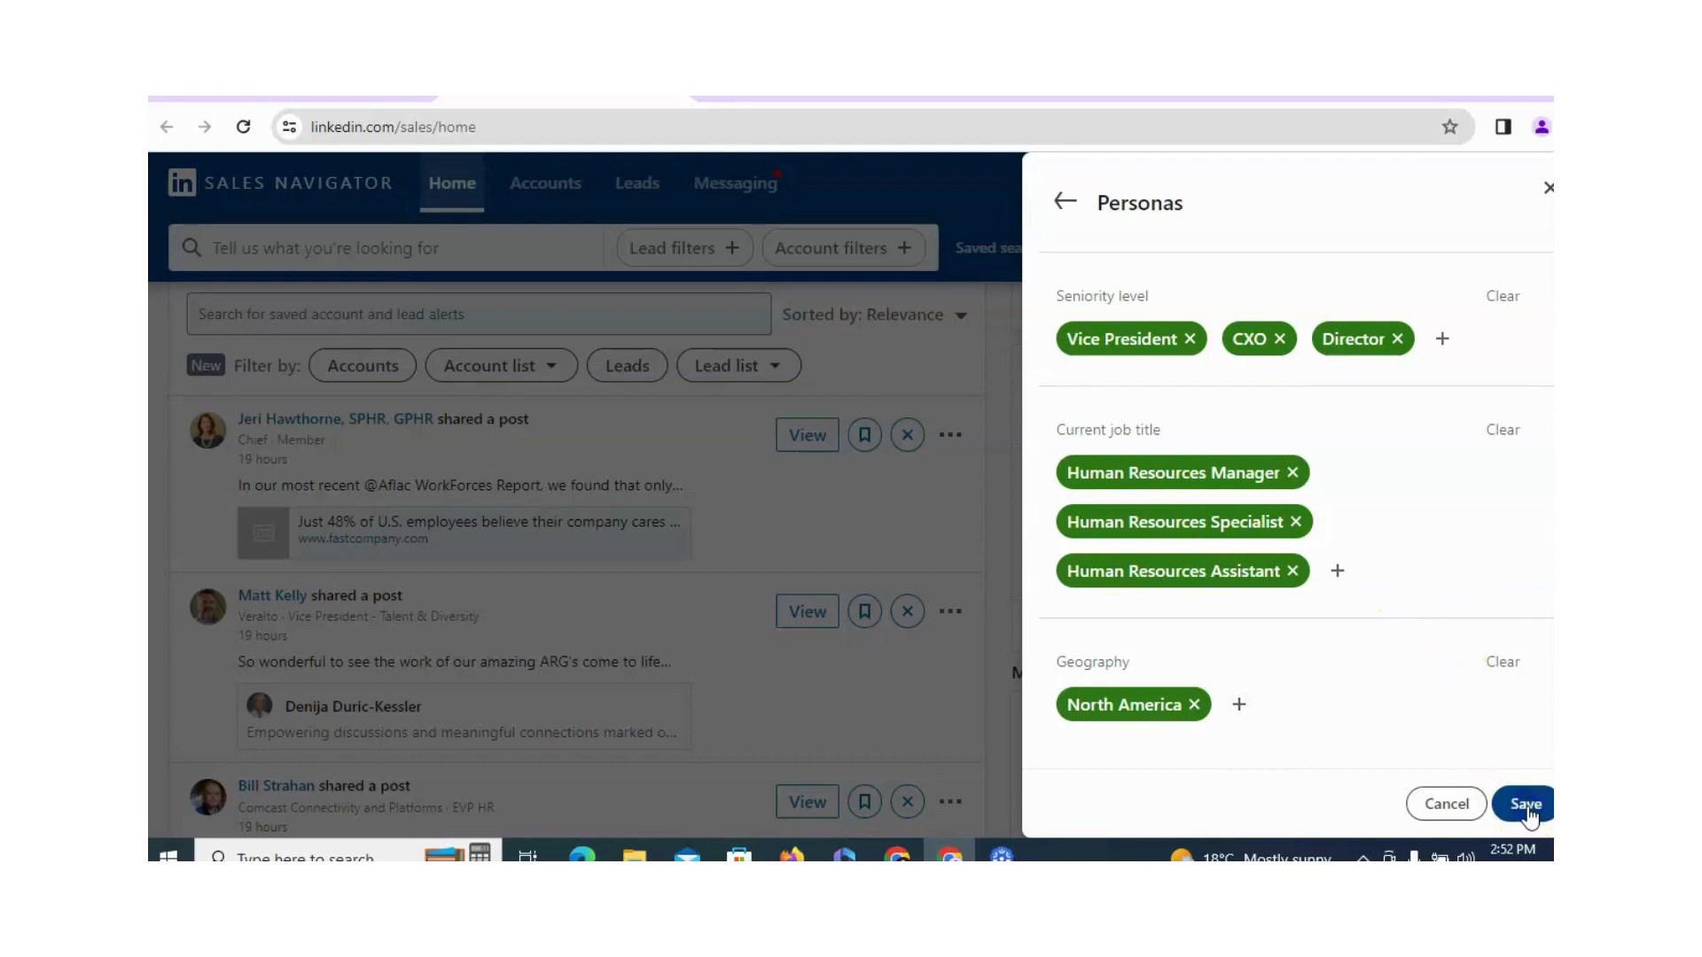
click(1526, 806)
click(1306, 833)
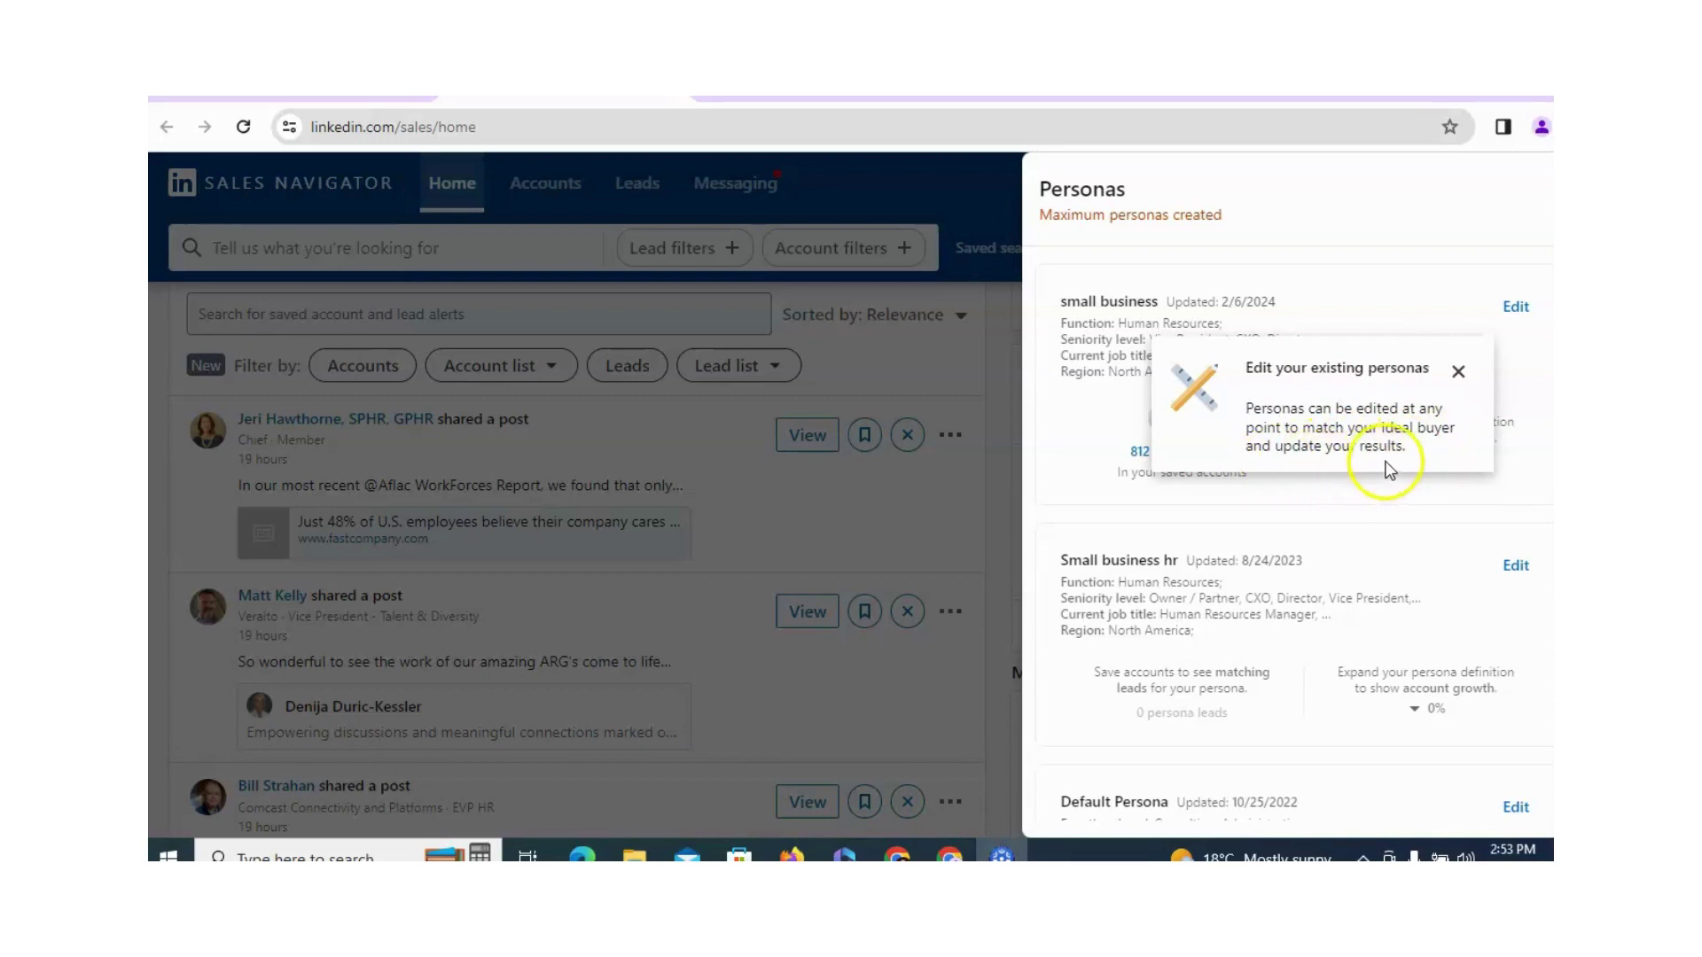
click(1460, 277)
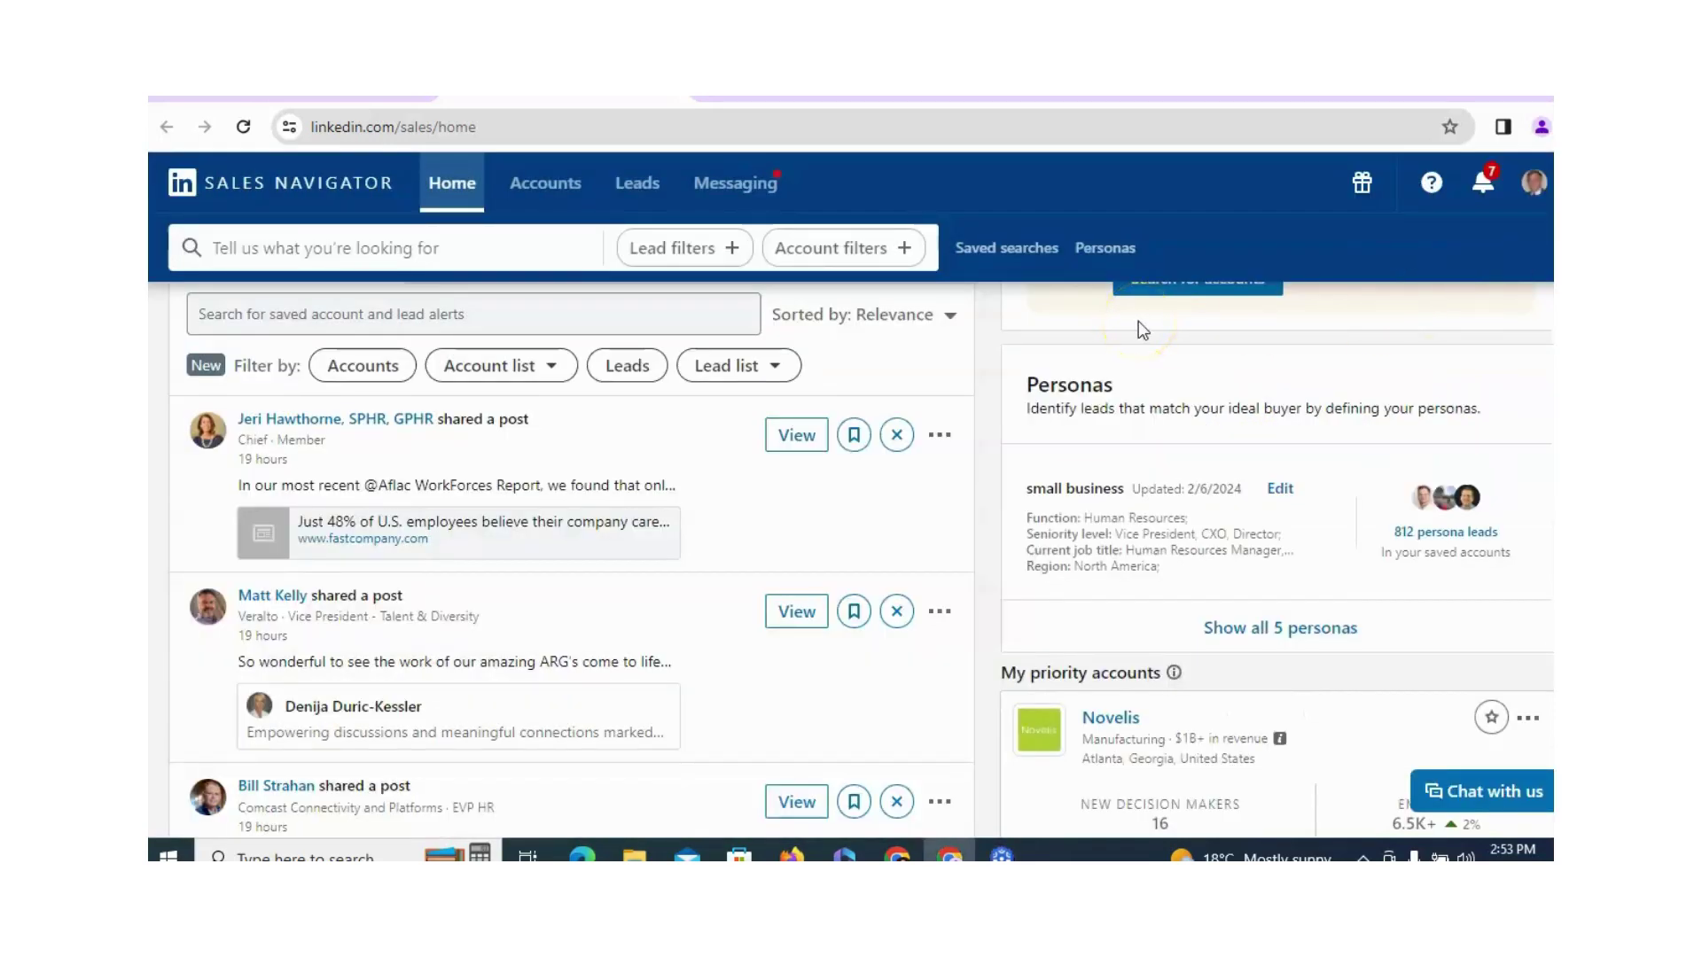
Start a lead search and filter the leads by the "small business" persona
click(704, 255)
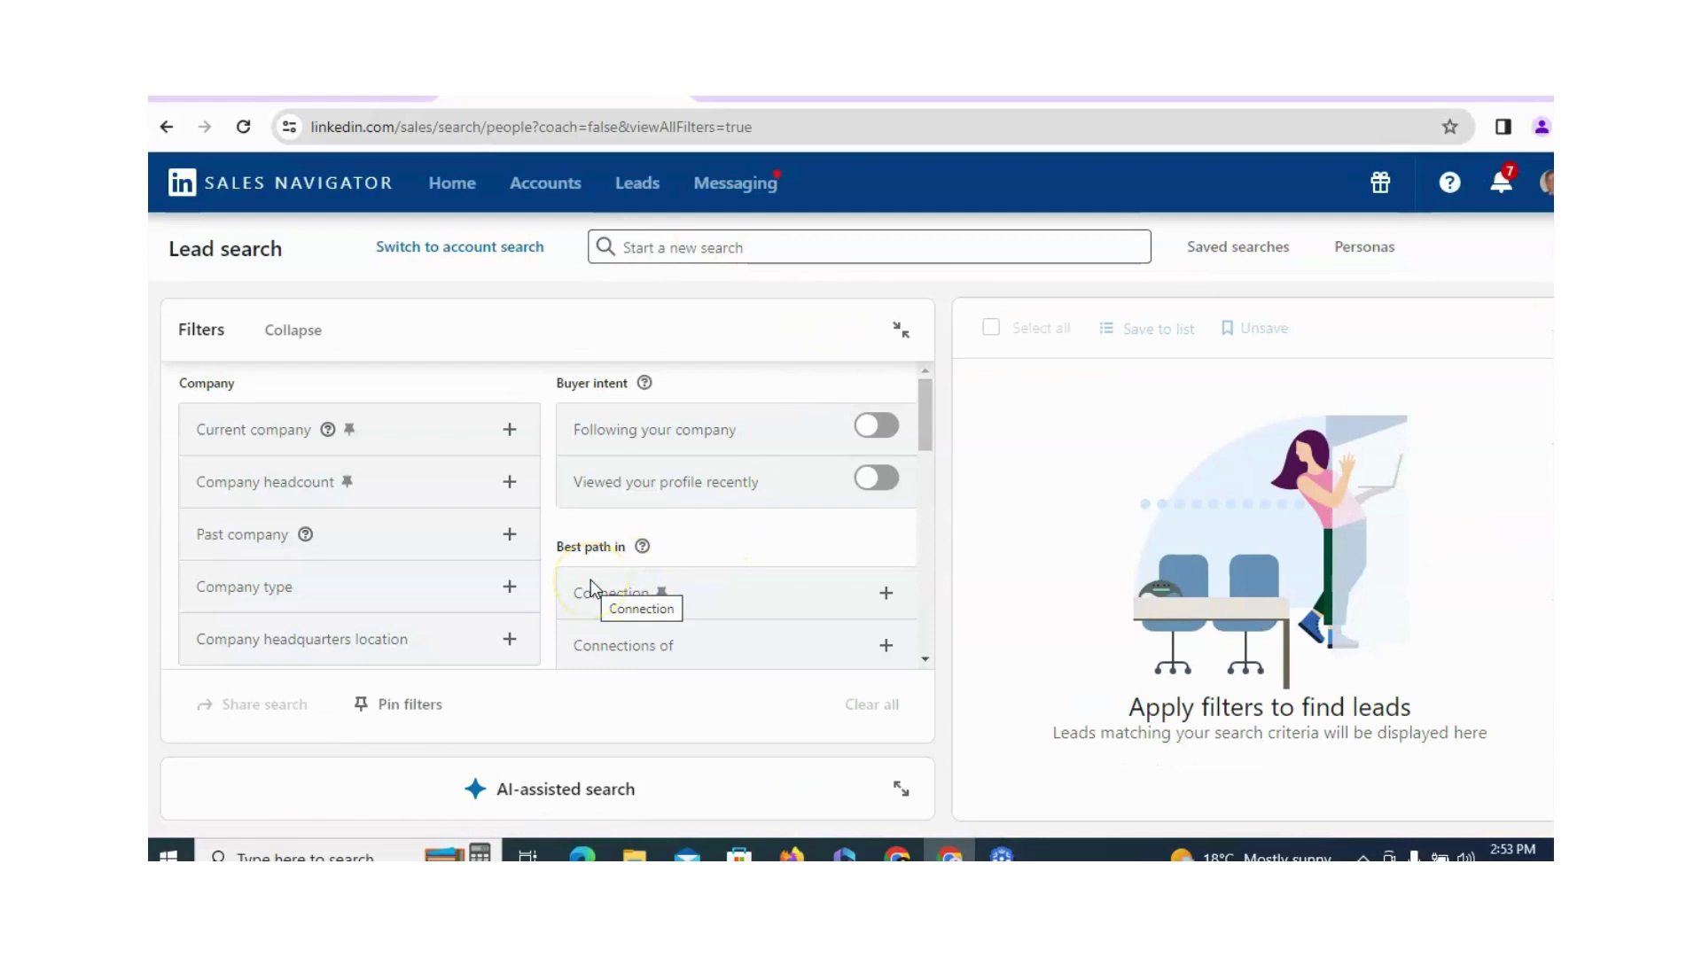
click(927, 657)
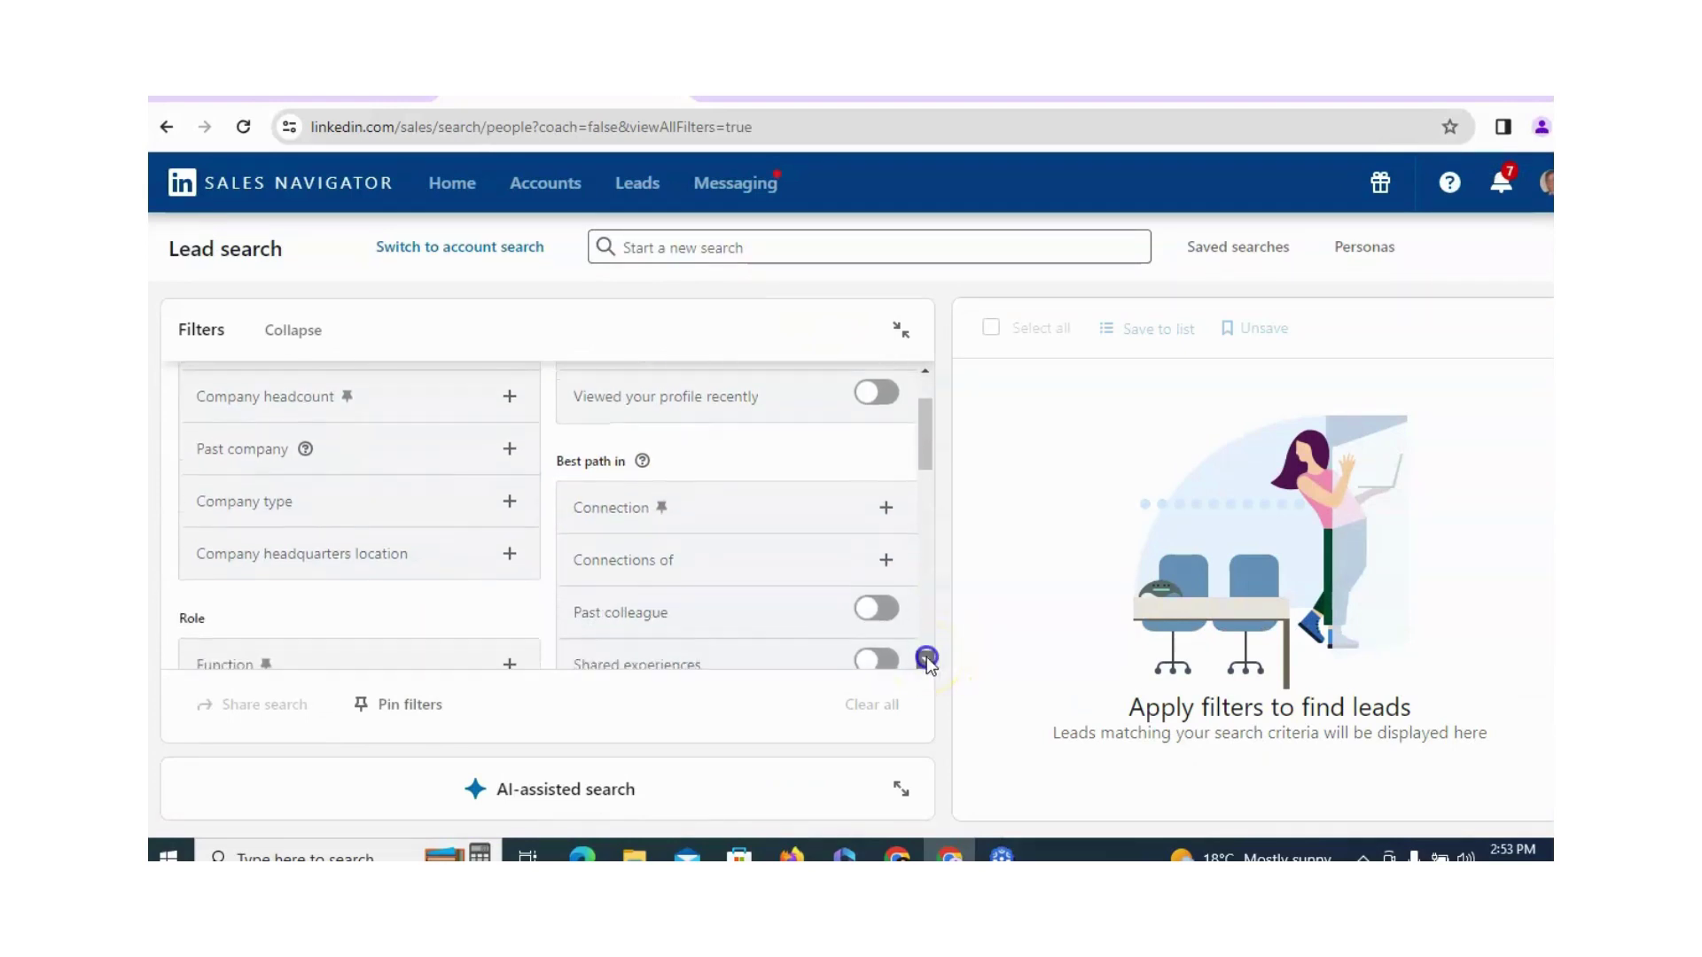
drag(927, 657, 927, 658)
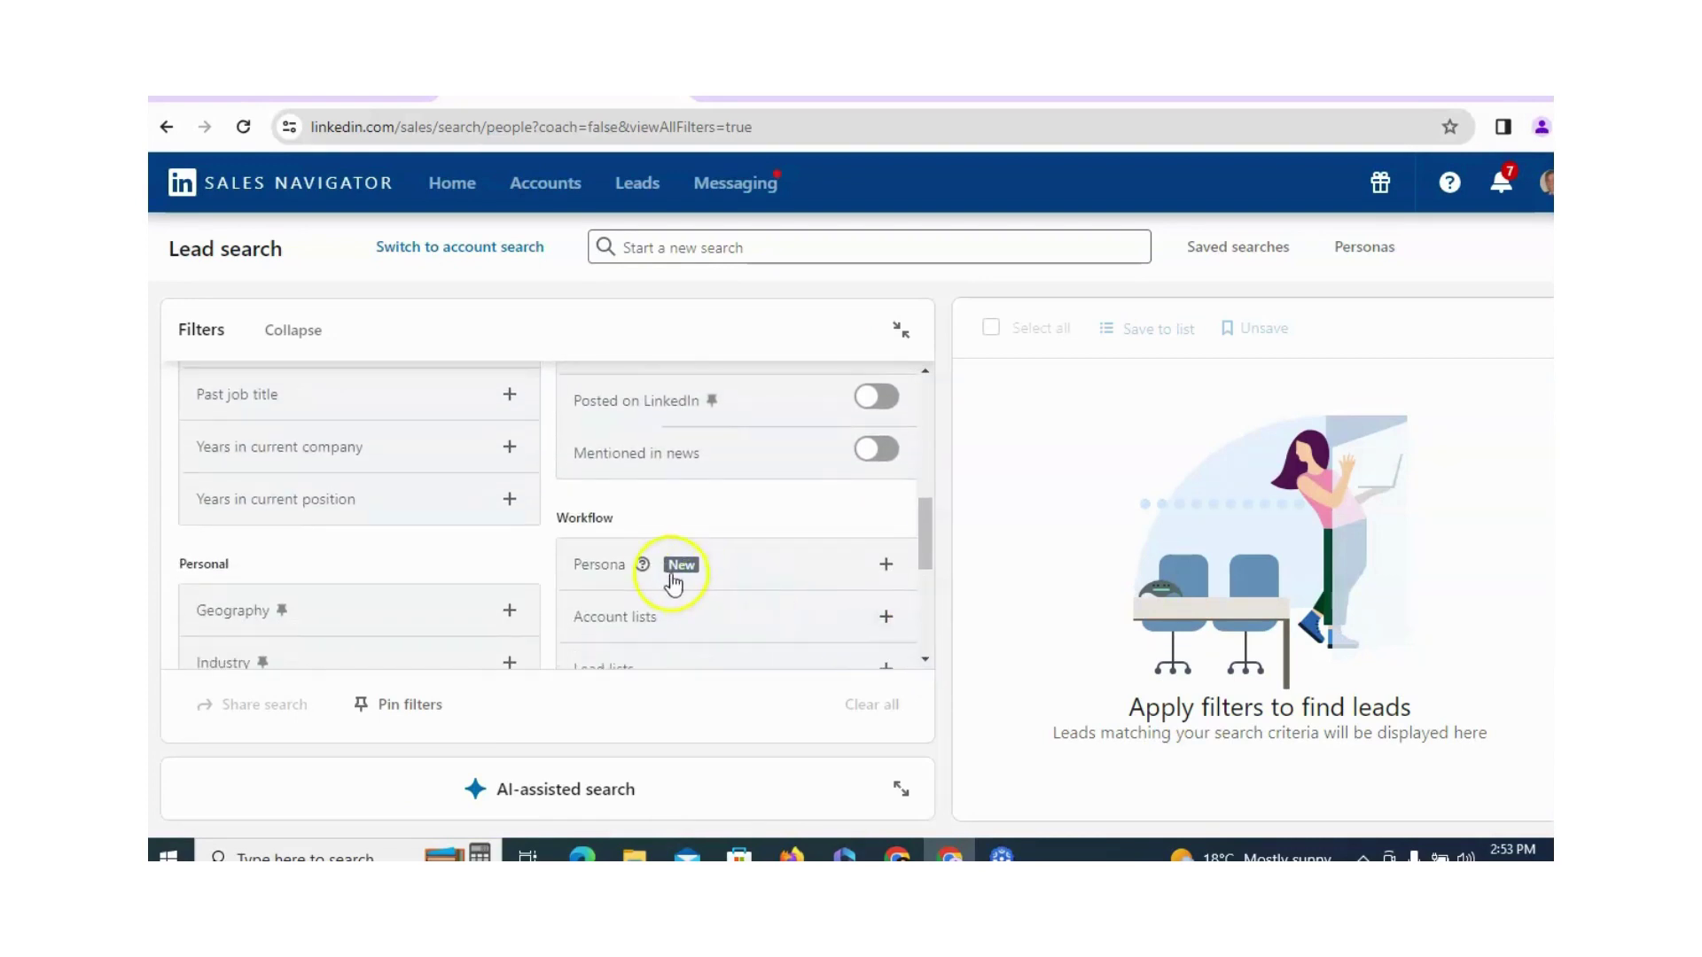
click(866, 576)
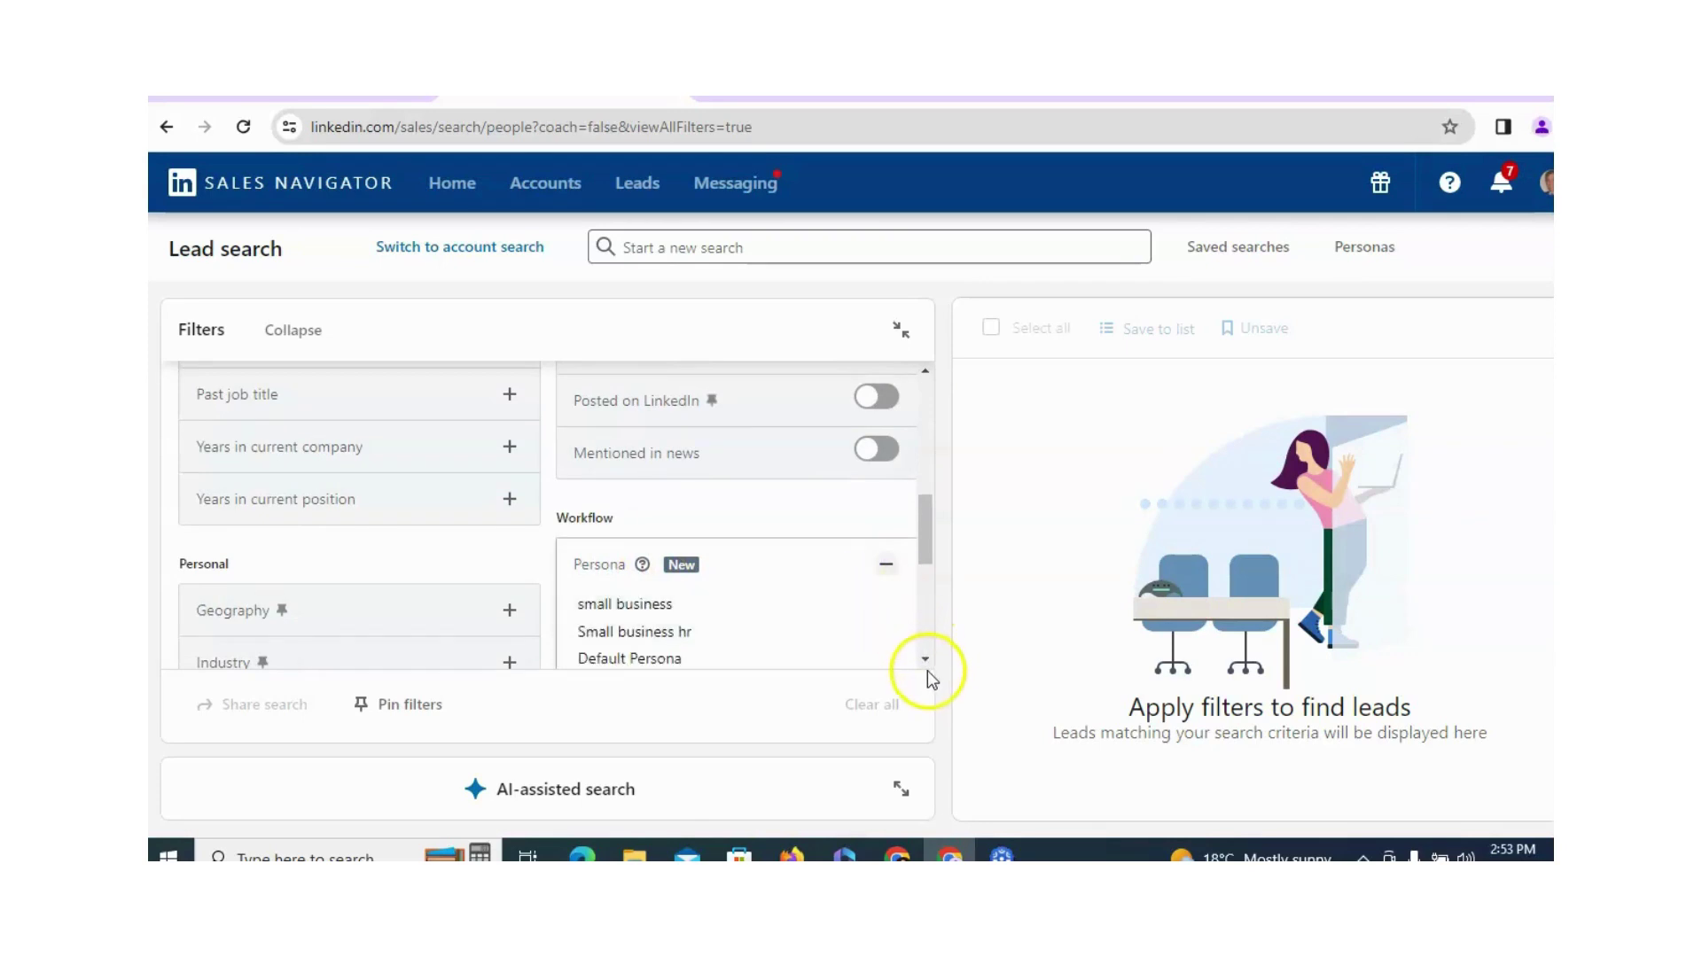
click(927, 672)
click(882, 570)
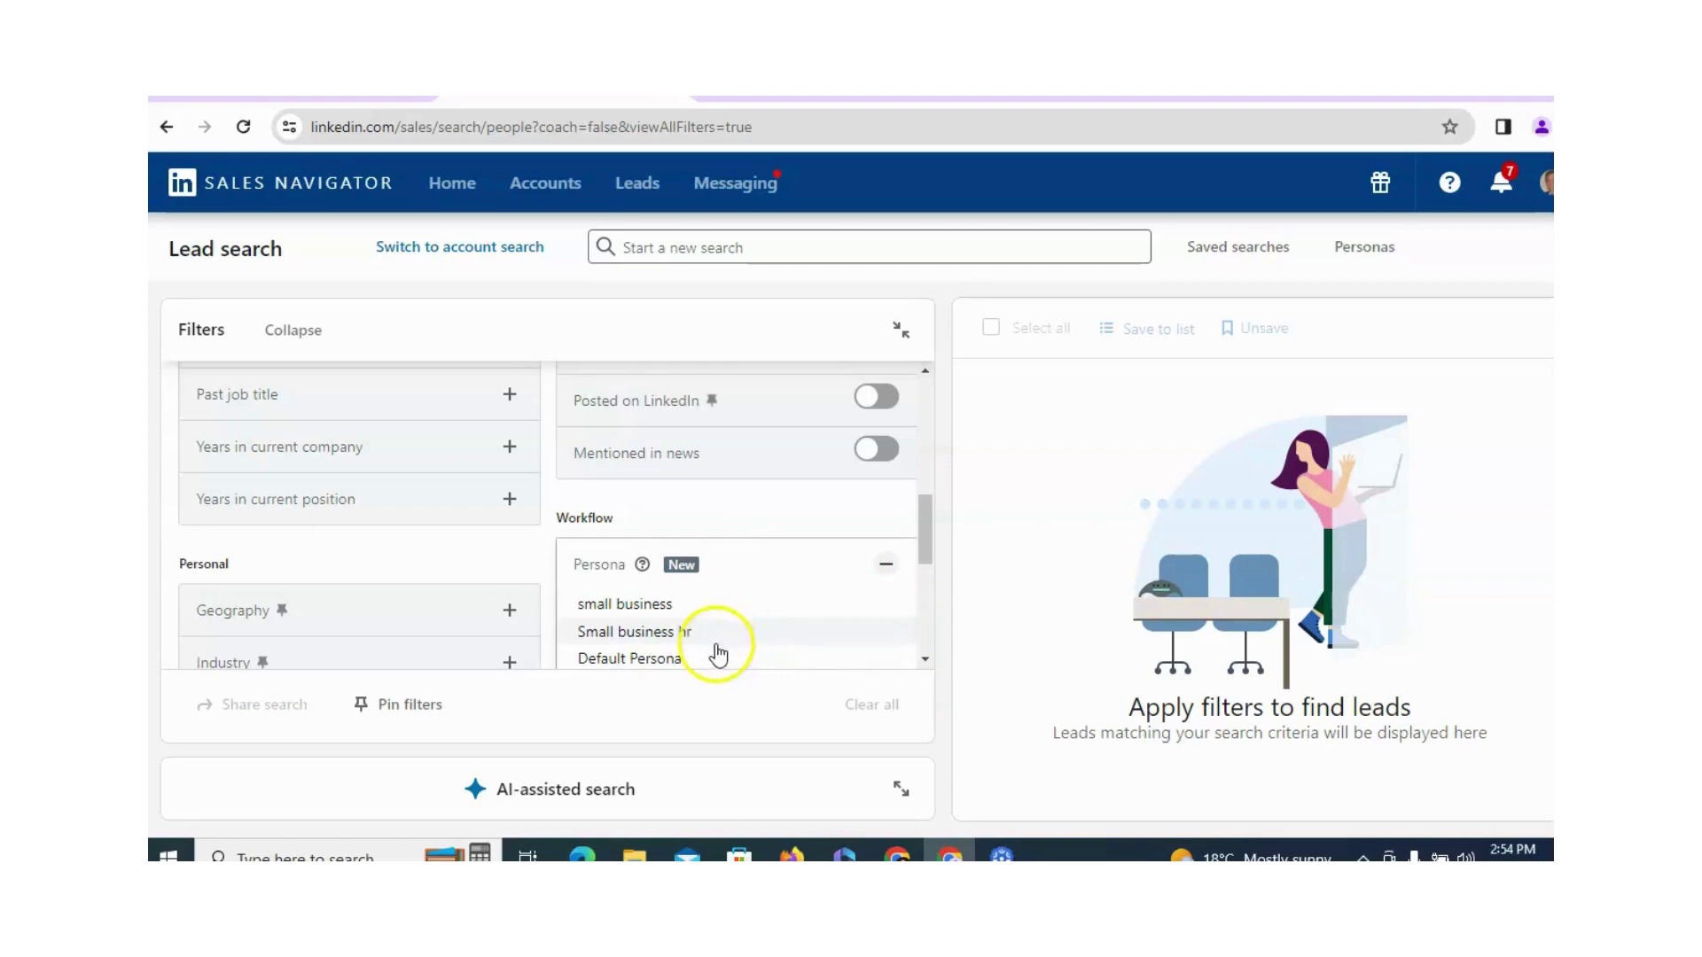
click(675, 609)
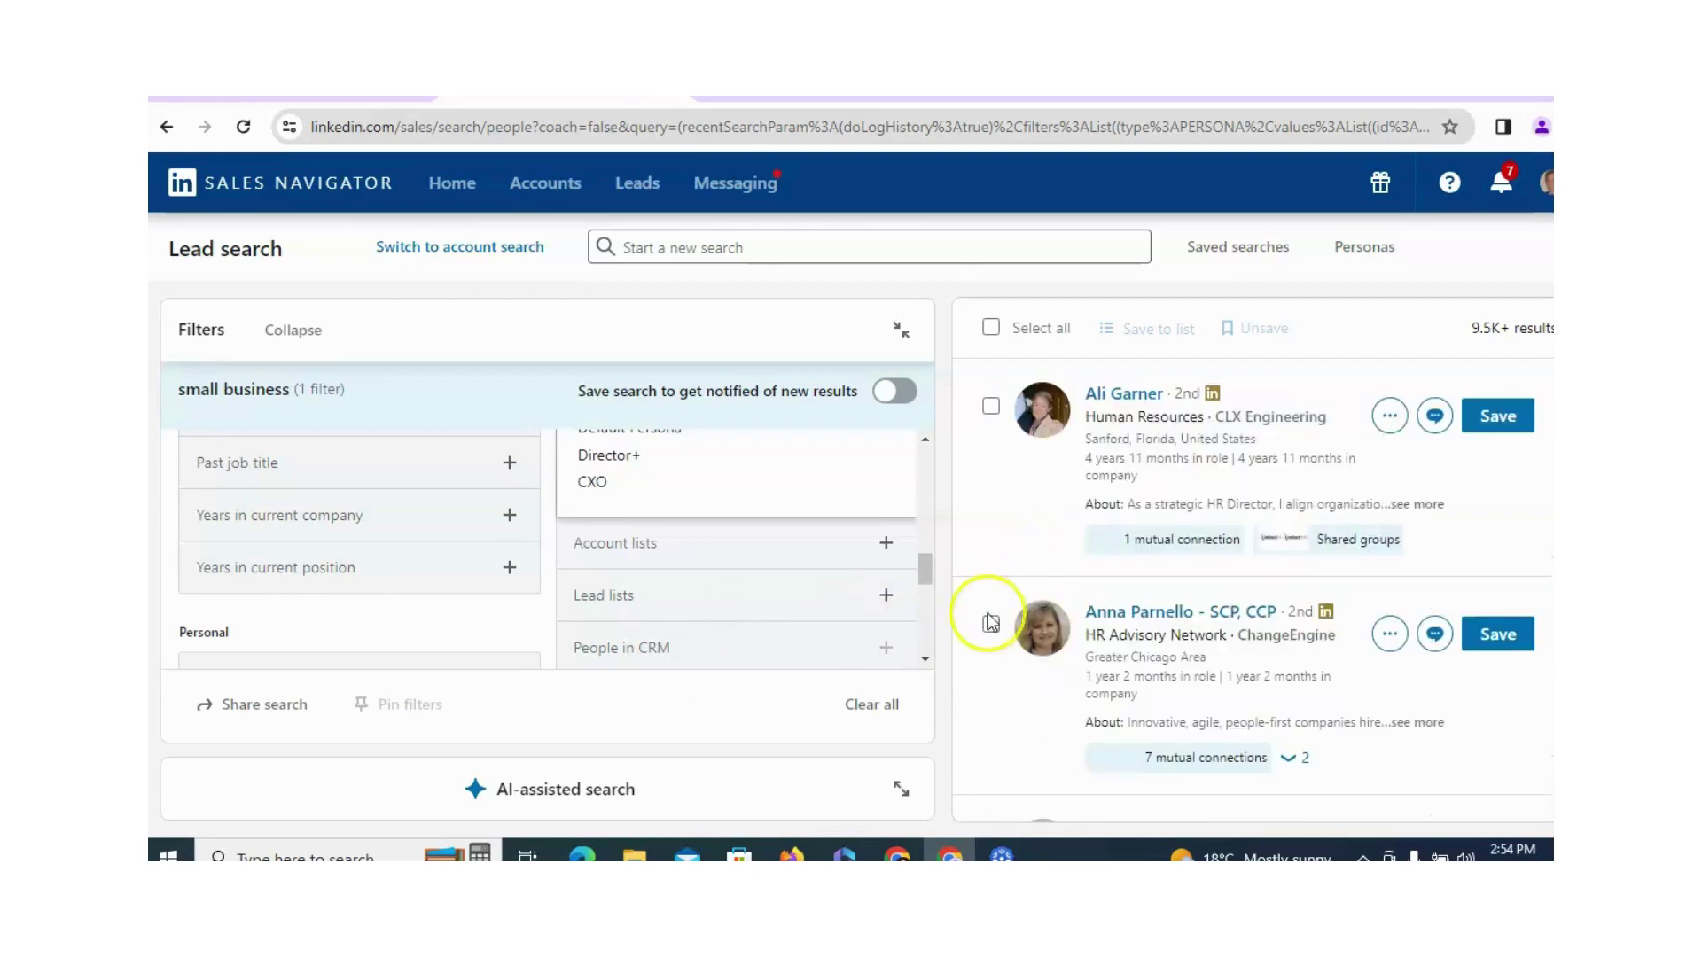
Examine the function, current job title, seniority level and geography filters that the small business persona applies to the lead search
click(924, 441)
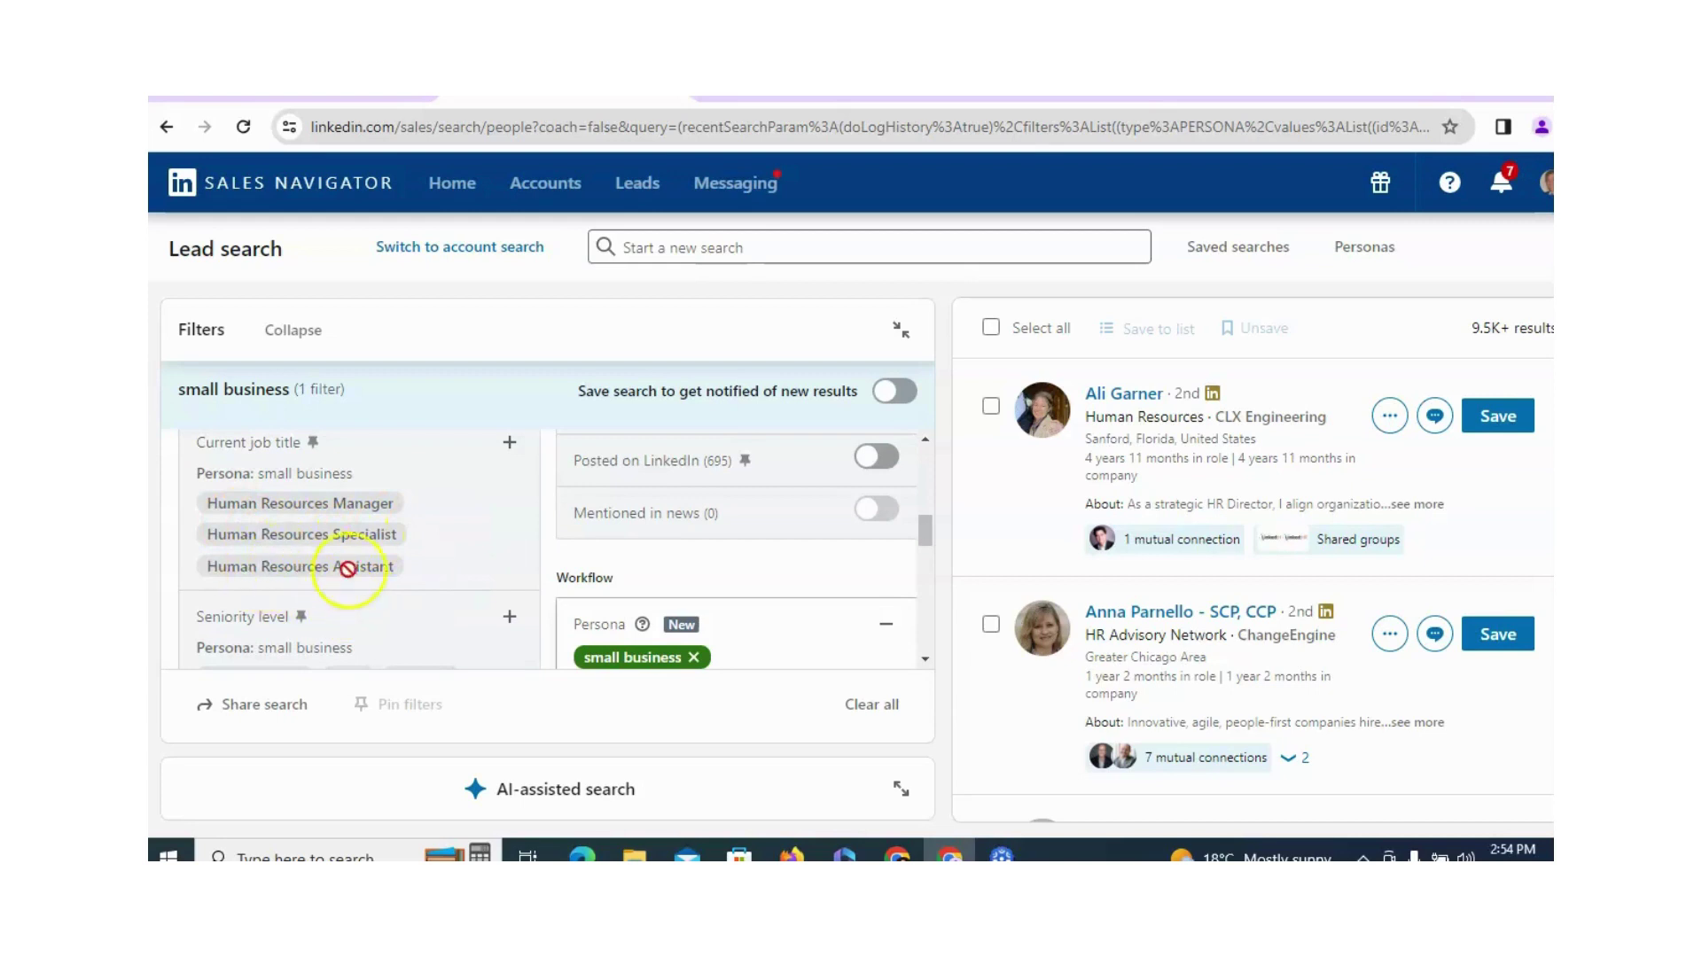
scroll(929, 664, down, 3)
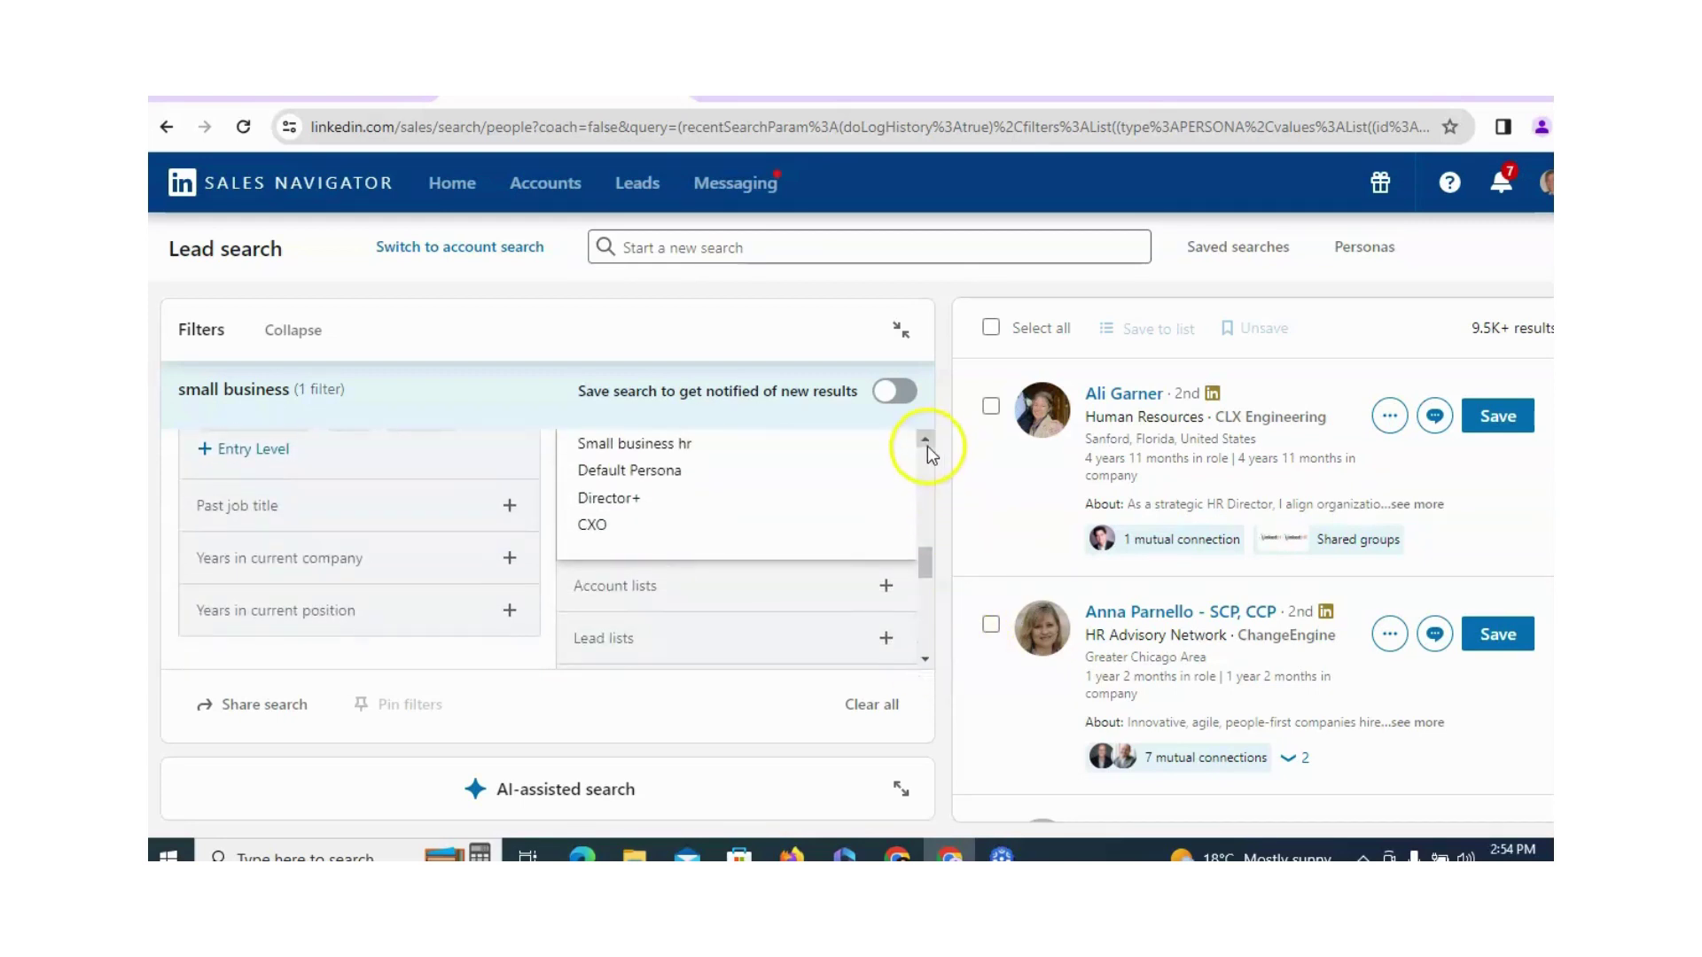
scroll(927, 445, up, 3)
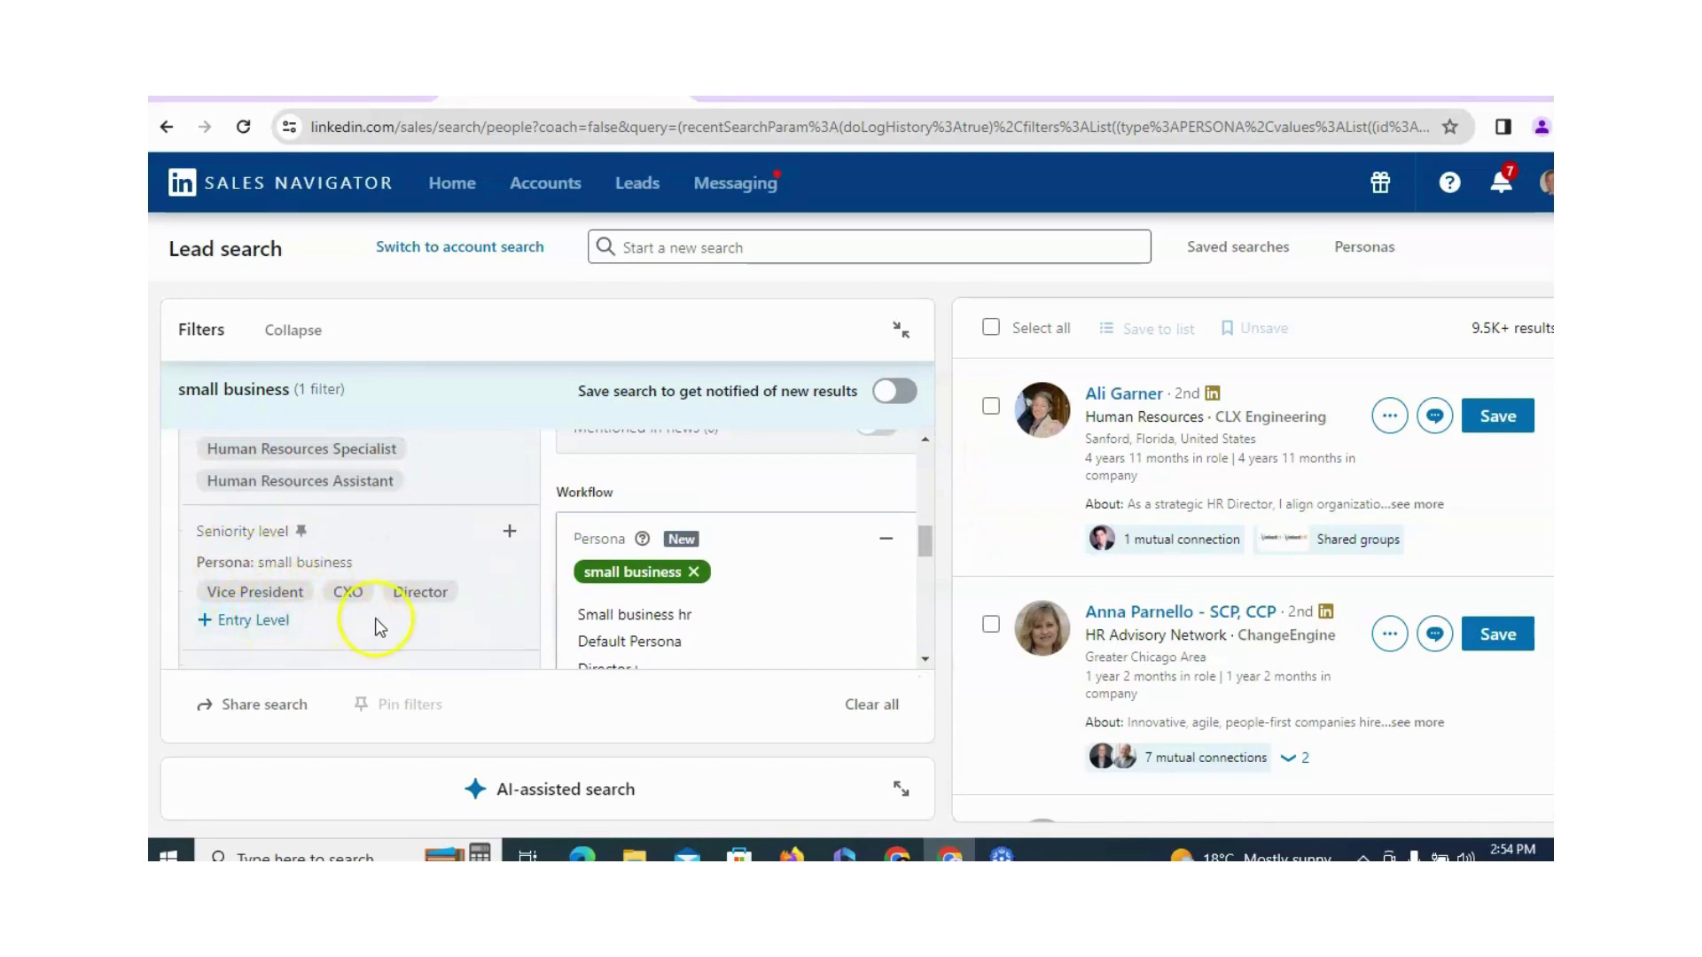
click(923, 663)
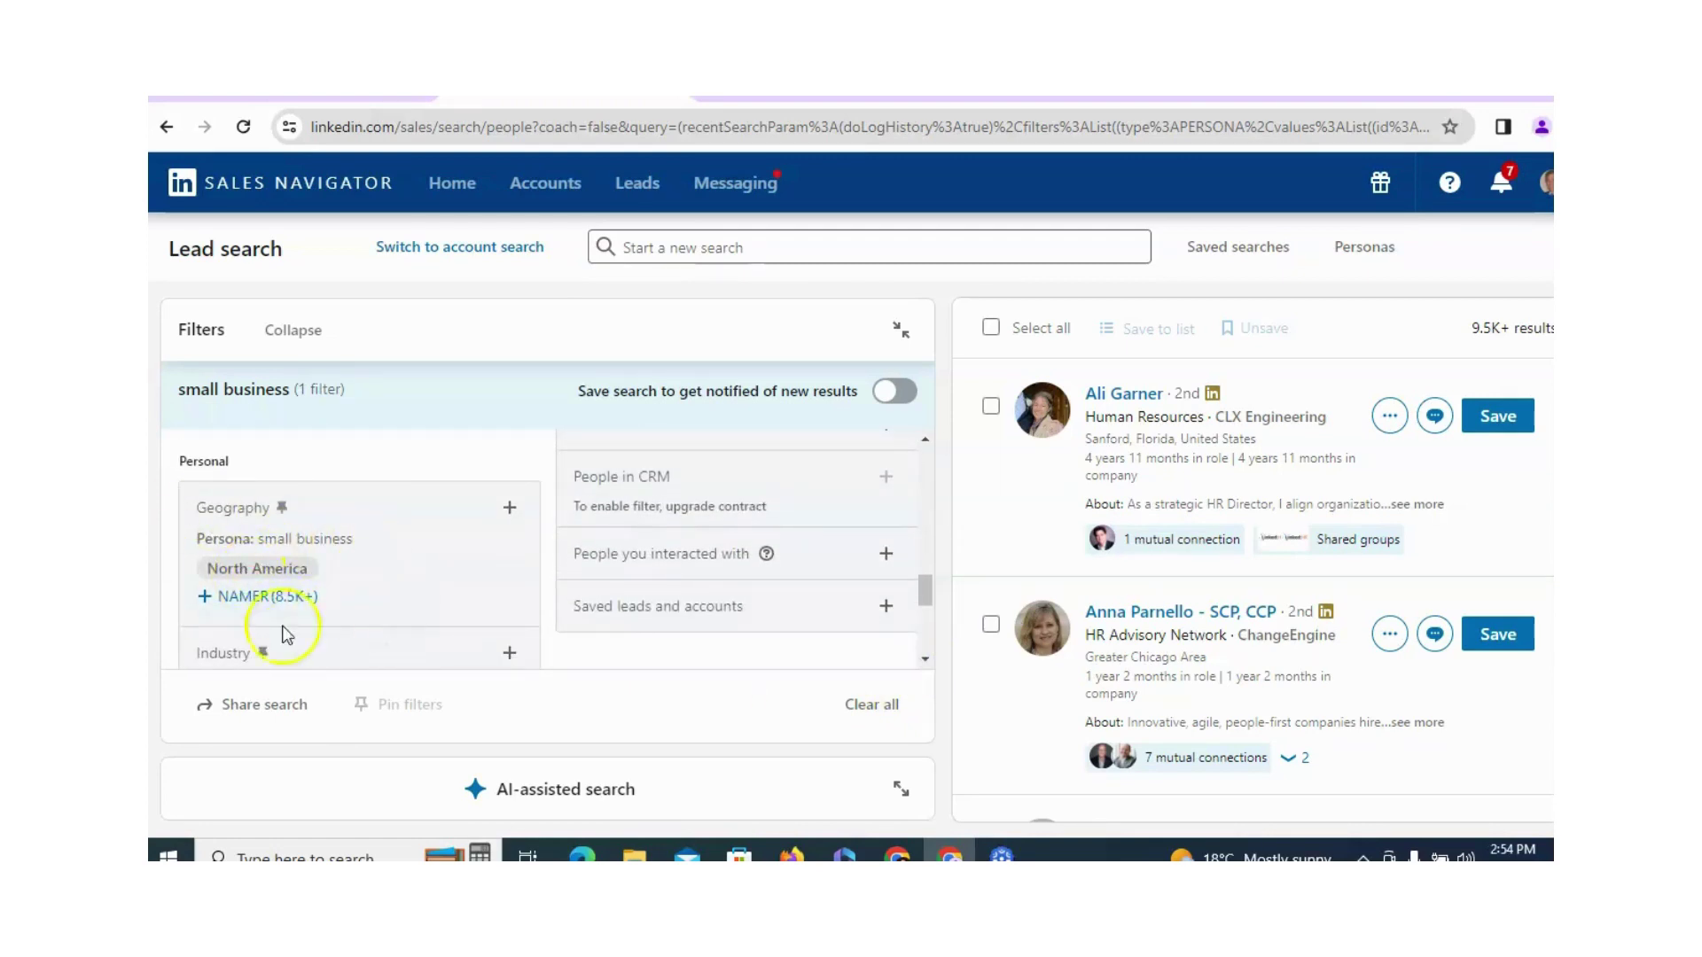
click(927, 443)
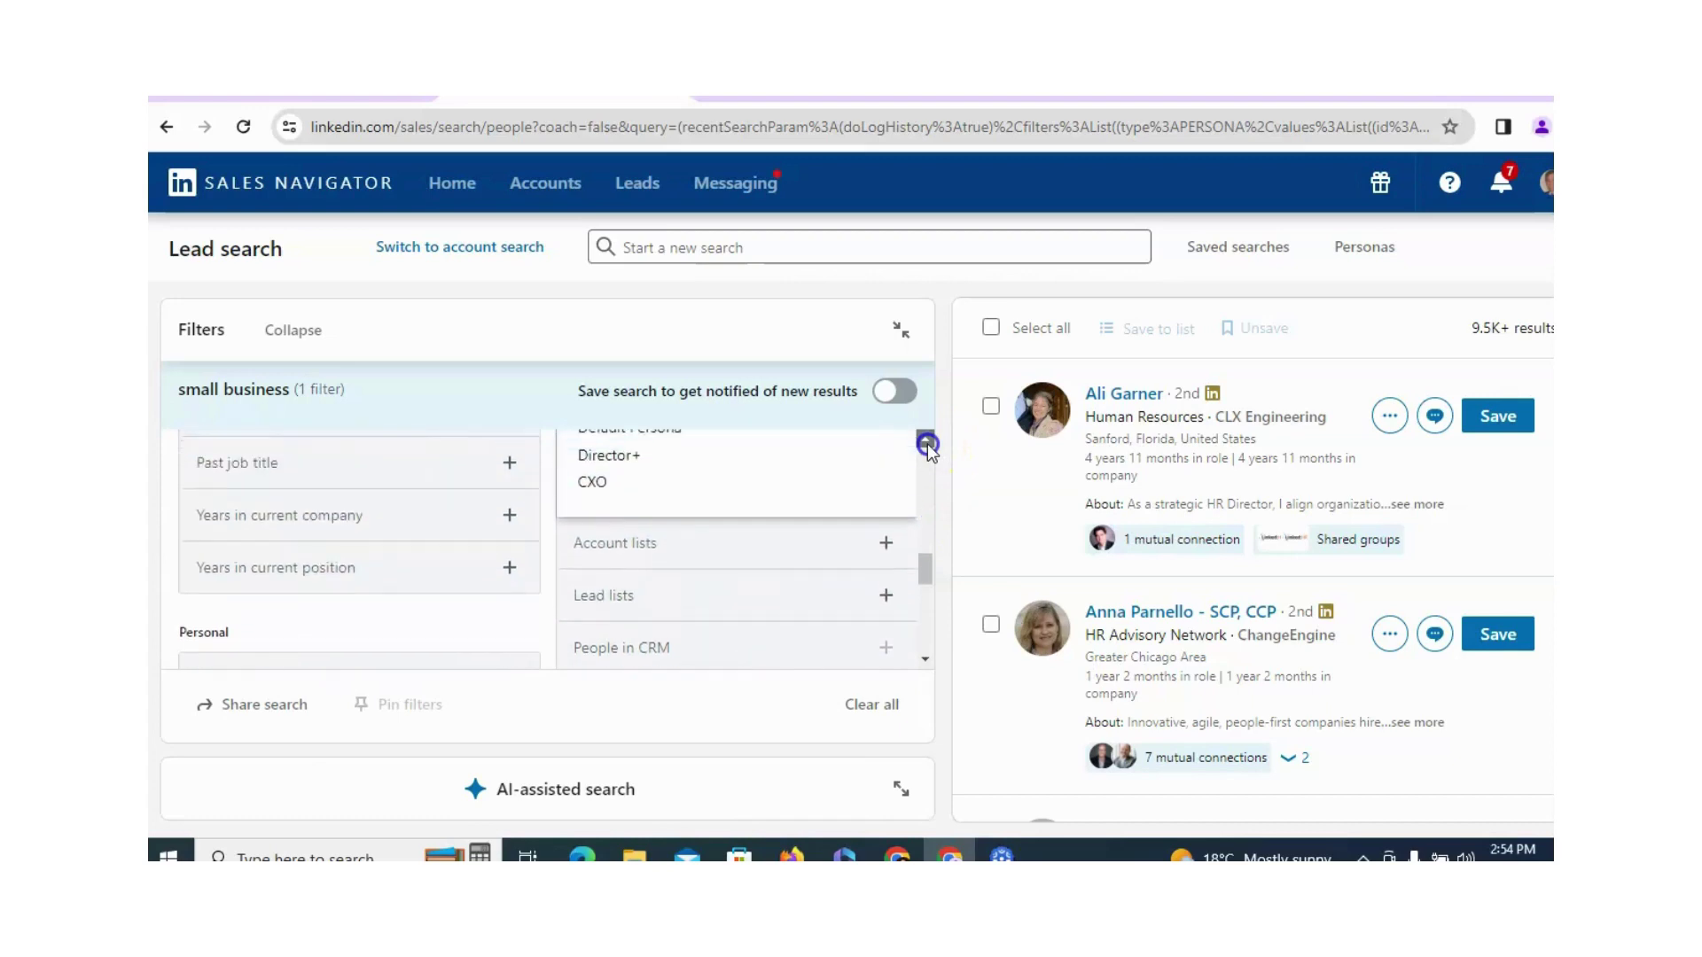
click(927, 443)
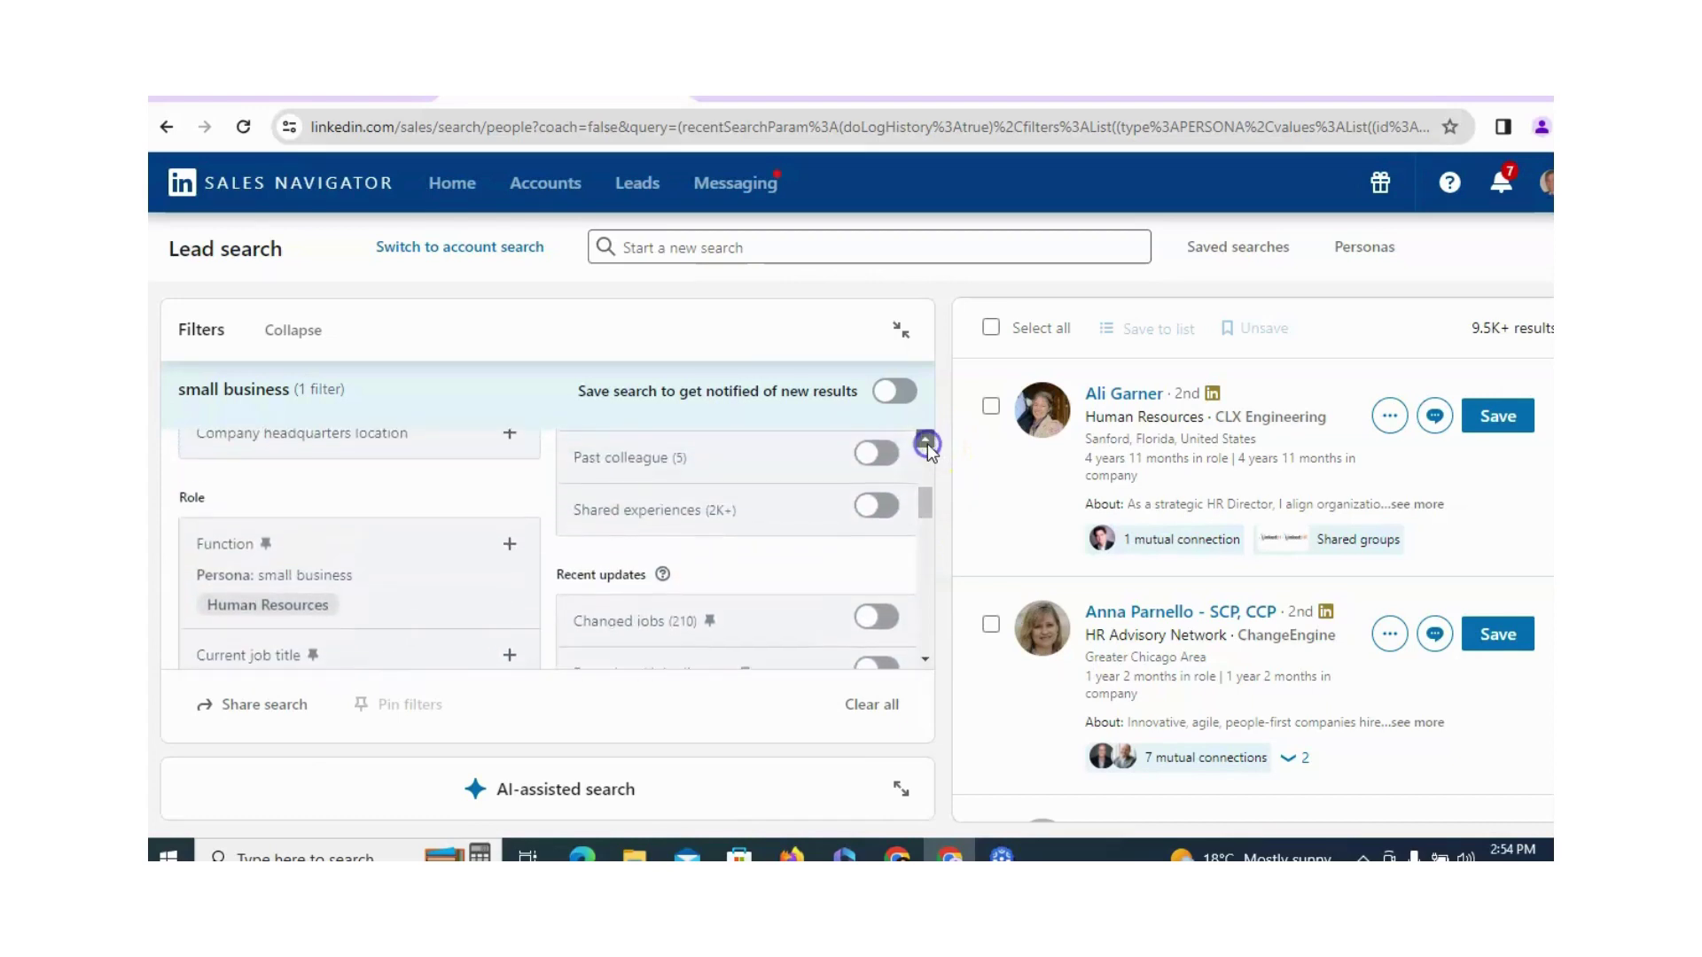
click(925, 658)
click(925, 659)
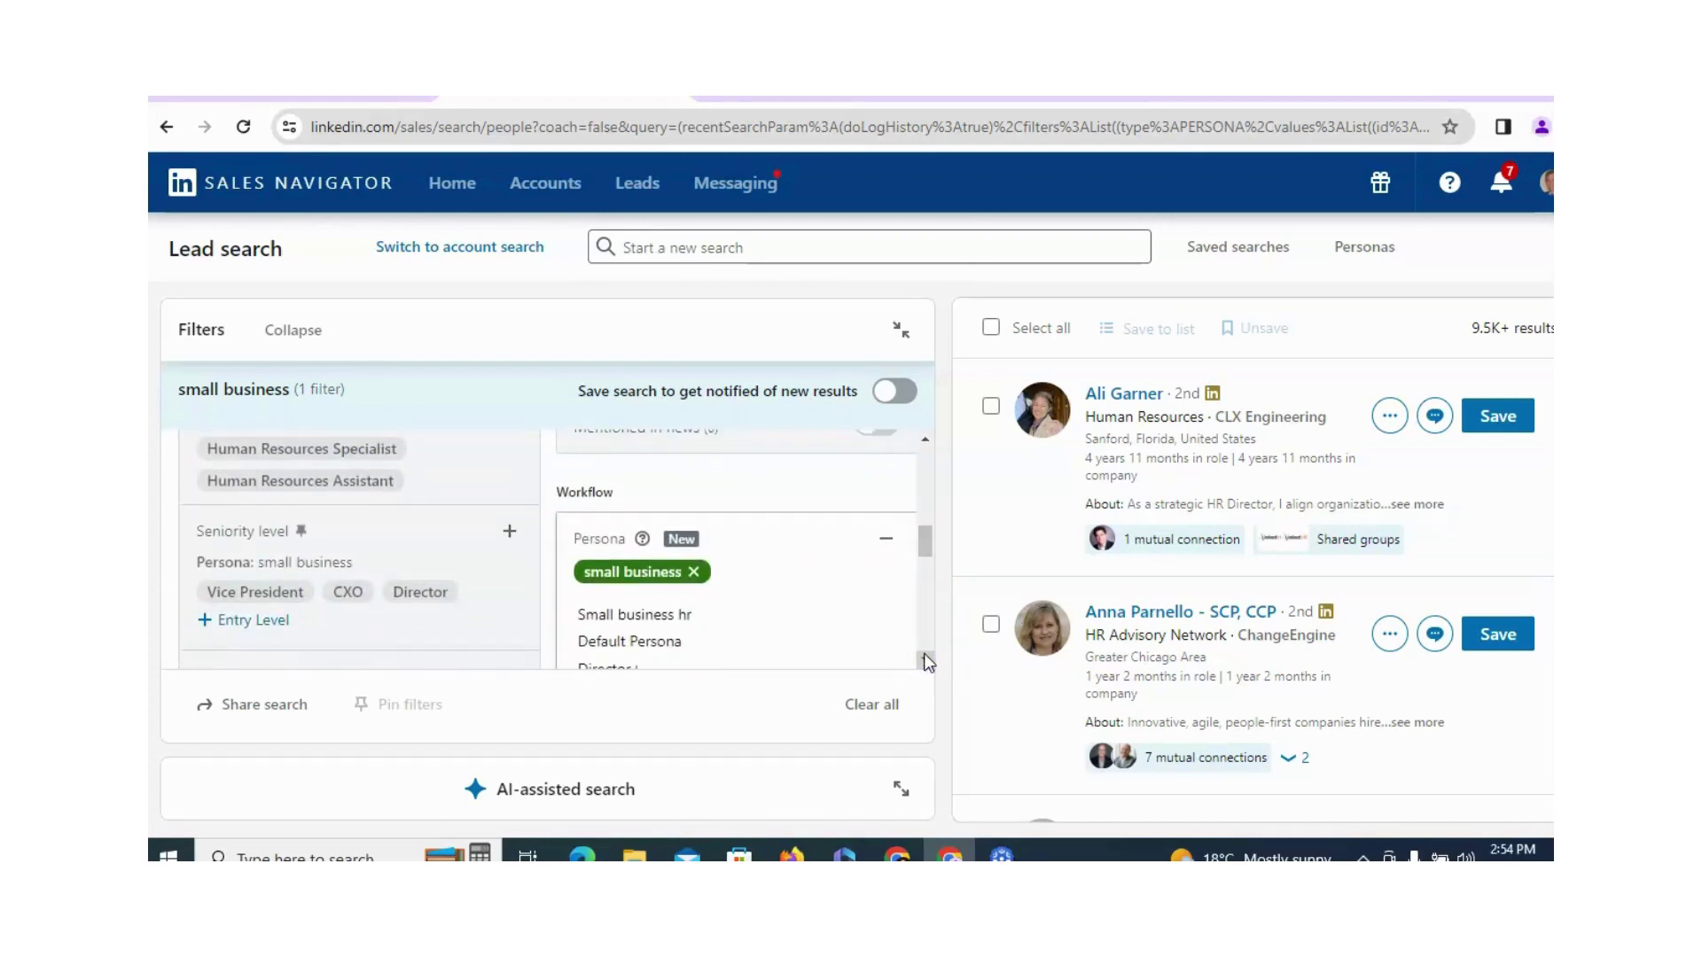
click(928, 445)
click(927, 445)
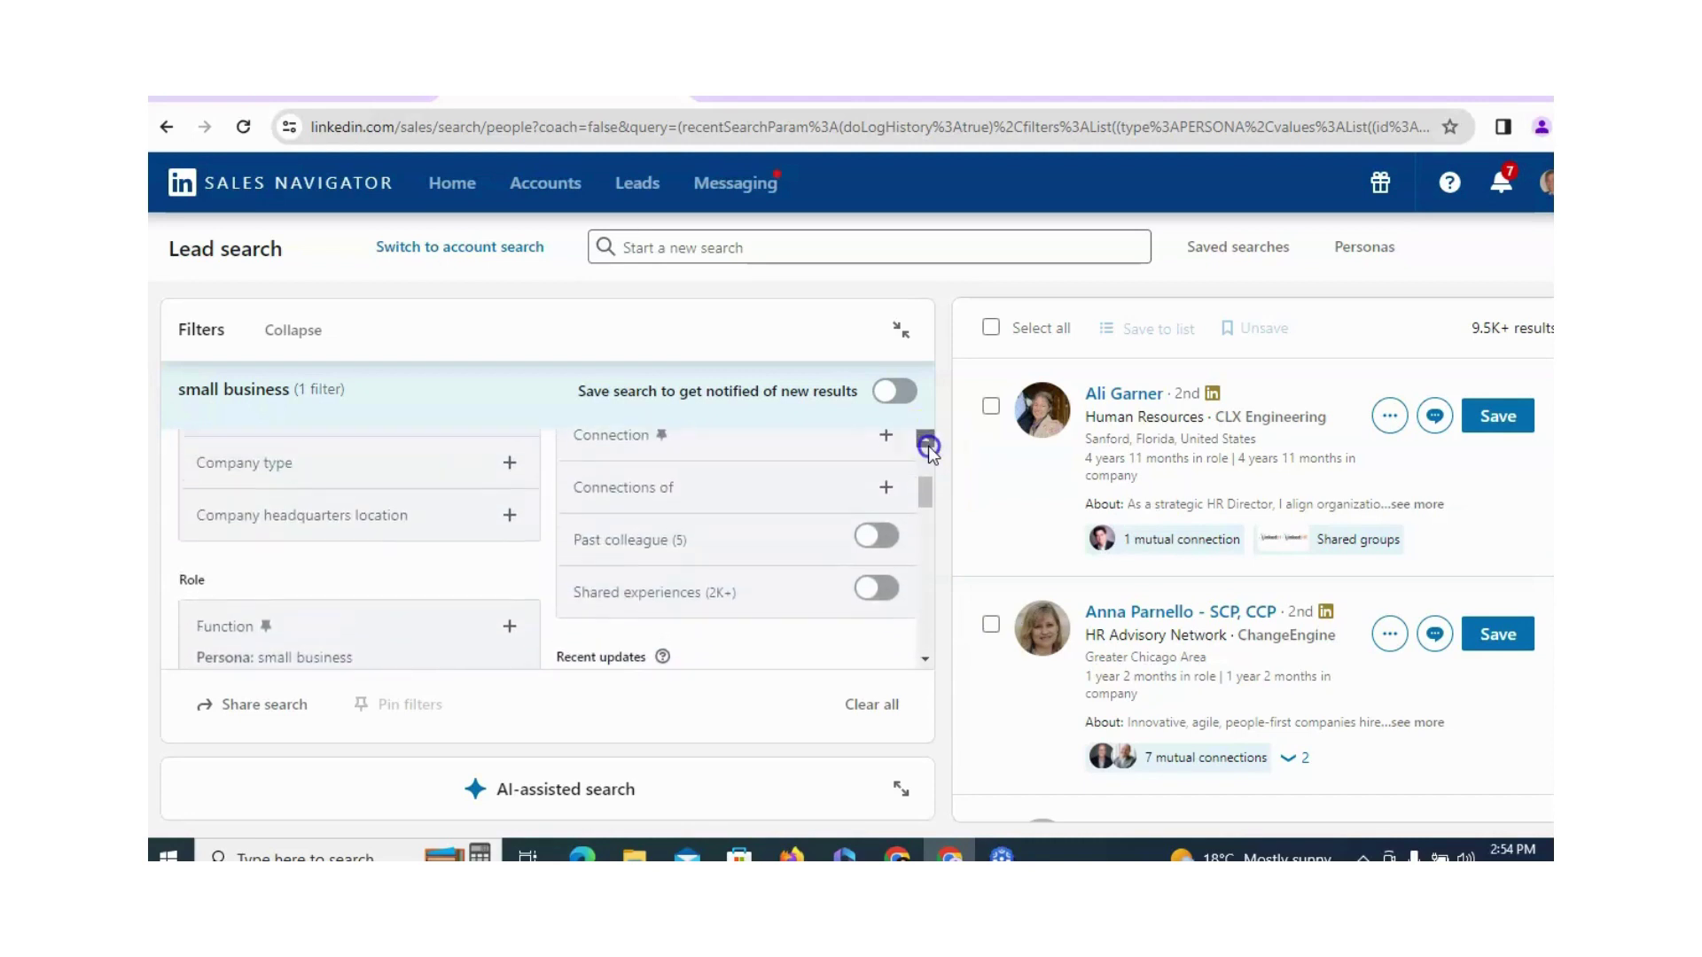